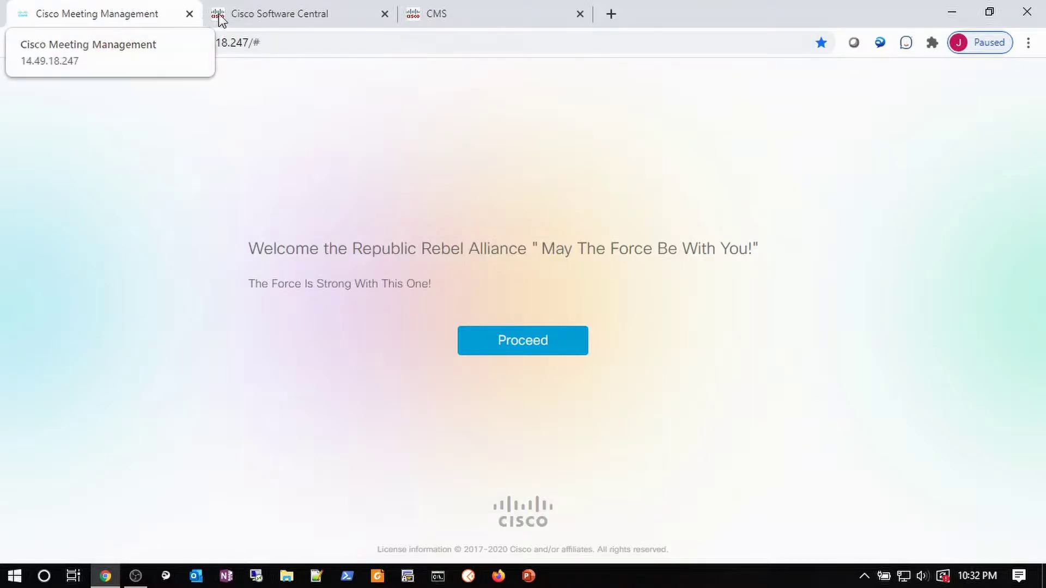
{"action": "left_click", "coordinate": [248, 18]}
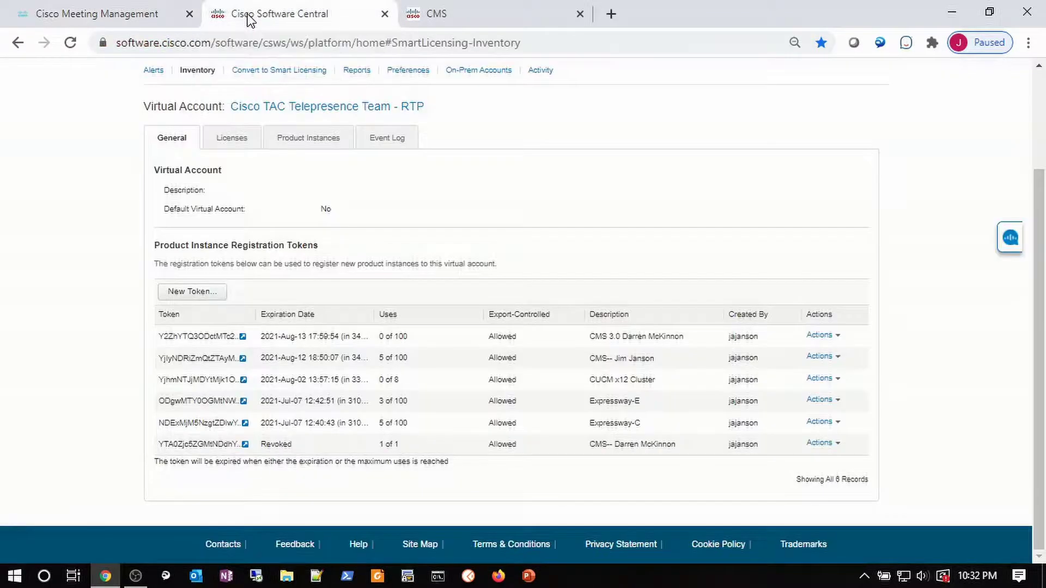
{"action": "left_click", "coordinate": [446, 19]}
{"action": "left_click", "coordinate": [102, 20]}
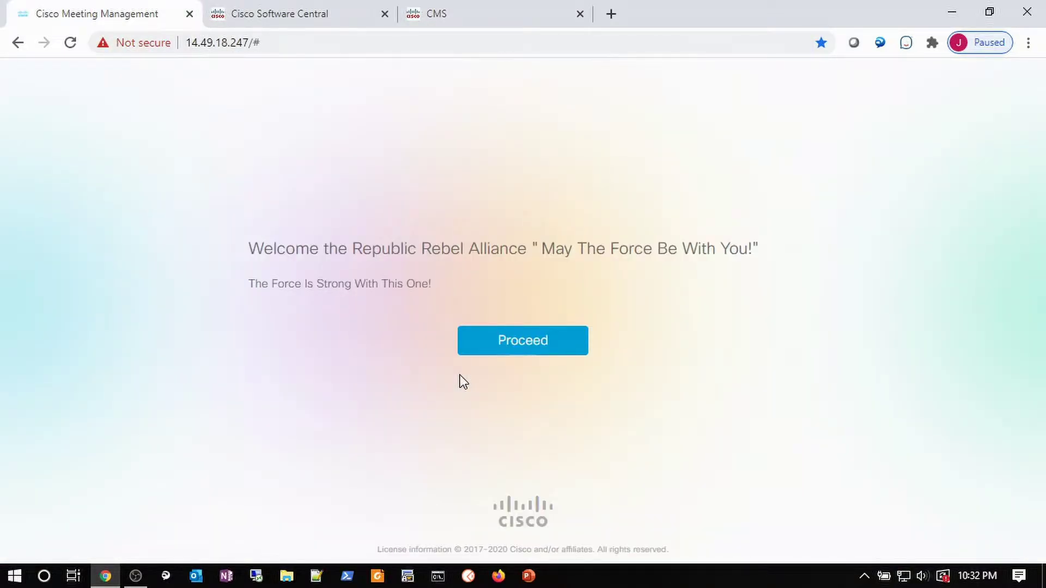
Proceed past the welcome message and sign in to Cisco Meeting Management over LDAP with the saved username and the account password.
{"action": "left_click", "coordinate": [509, 349]}
{"action": "key", "text": "Down"}
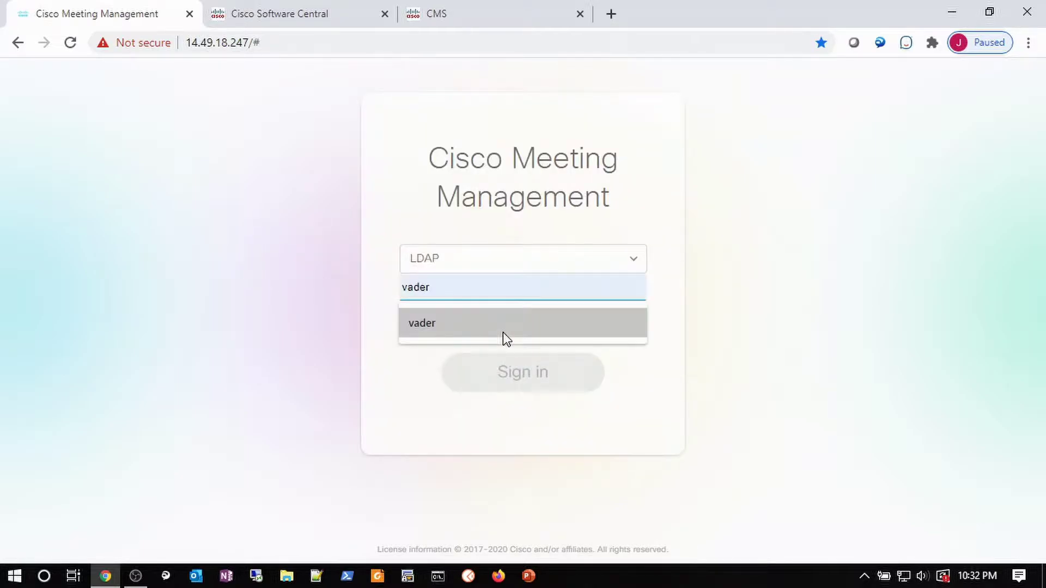
{"action": "left_click", "coordinate": [502, 332]}
{"action": "key", "text": "Tab"}
{"action": "type", "text": "*****"}
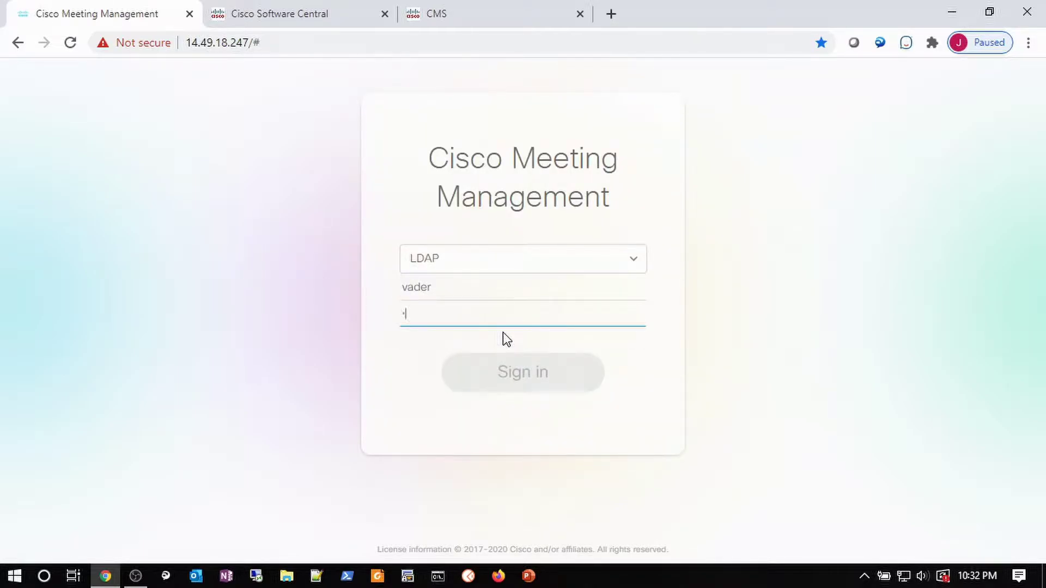
{"action": "type", "text": "*"}
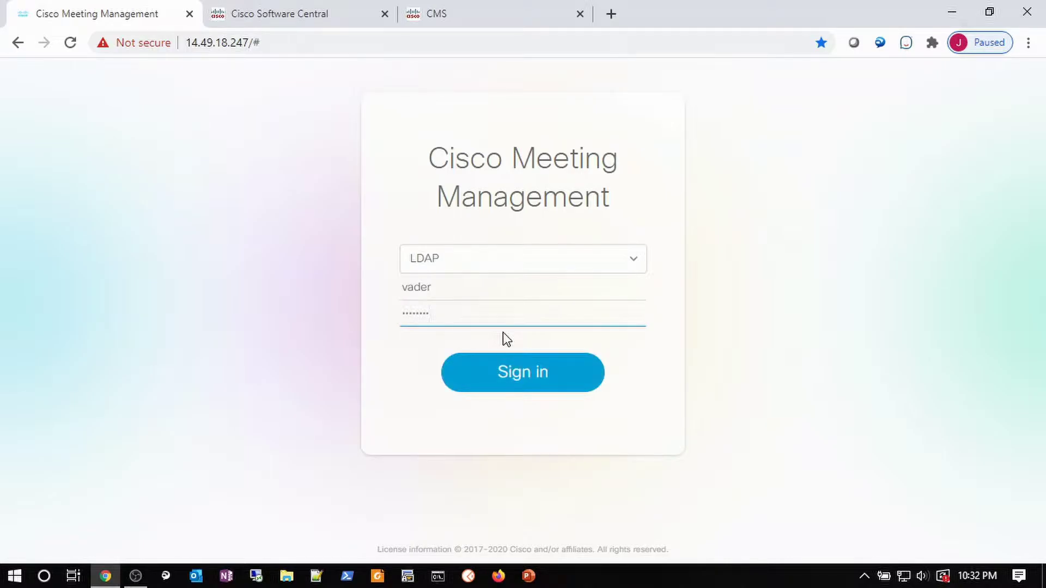
{"action": "key", "text": "Return"}
{"action": "left_click", "coordinate": [502, 332]}
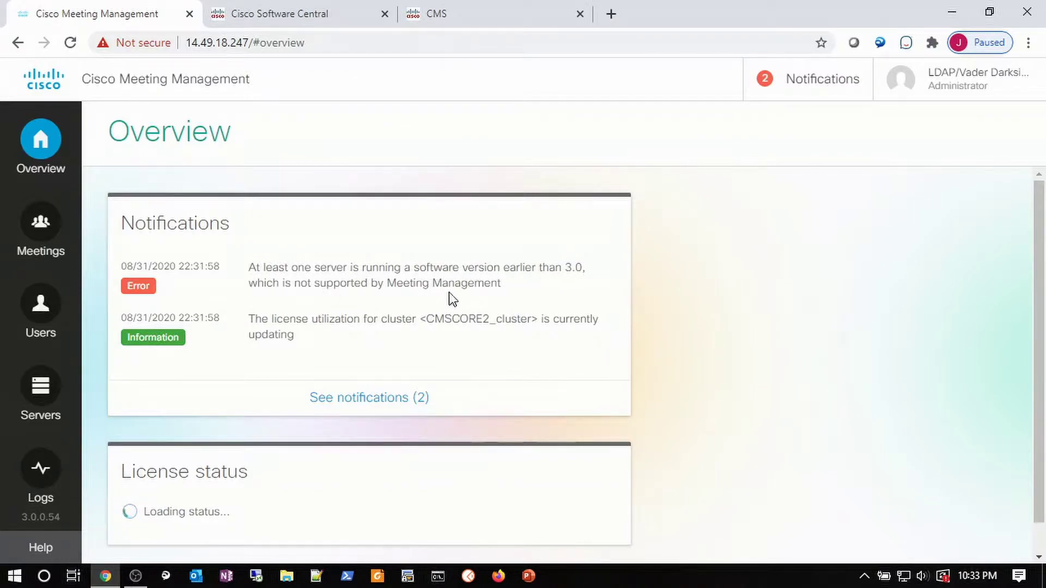
Enable detailed Meeting Server API tracing for 24 hours in the logs' detailed tracing options.
{"action": "left_click", "coordinate": [42, 474]}
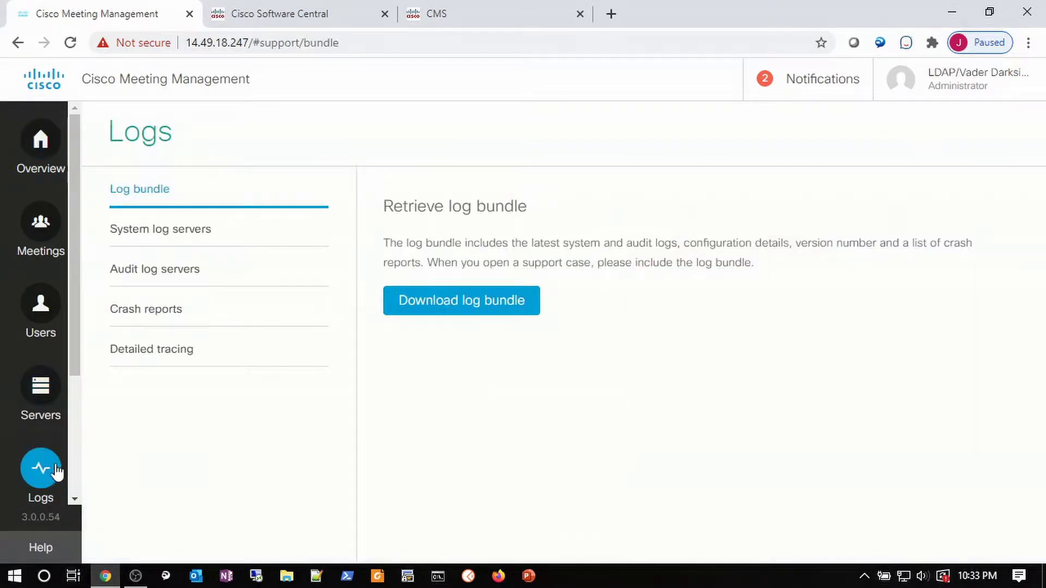
{"action": "left_click", "coordinate": [170, 361]}
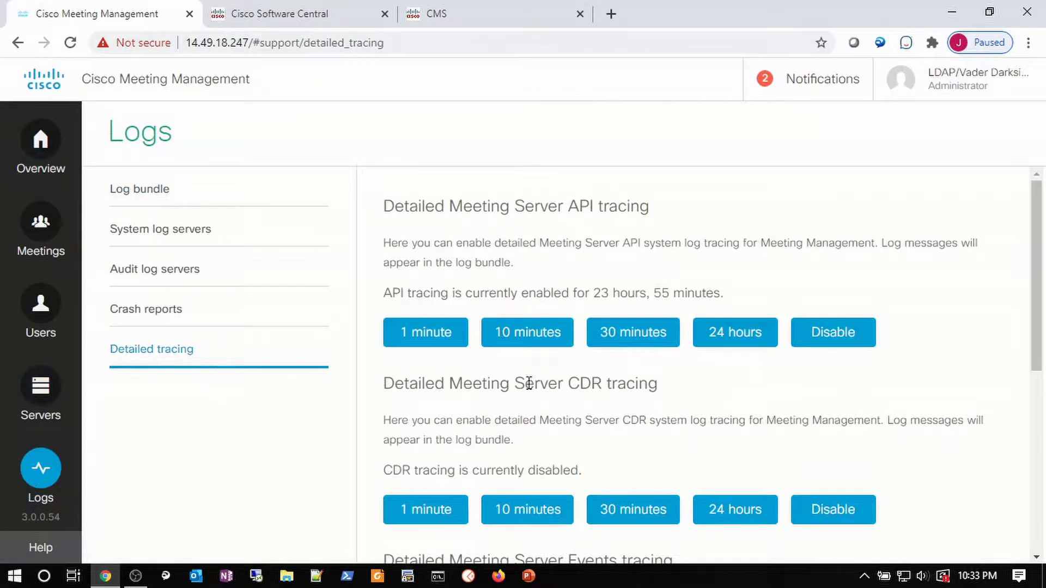
{"action": "left_click", "coordinate": [725, 342]}
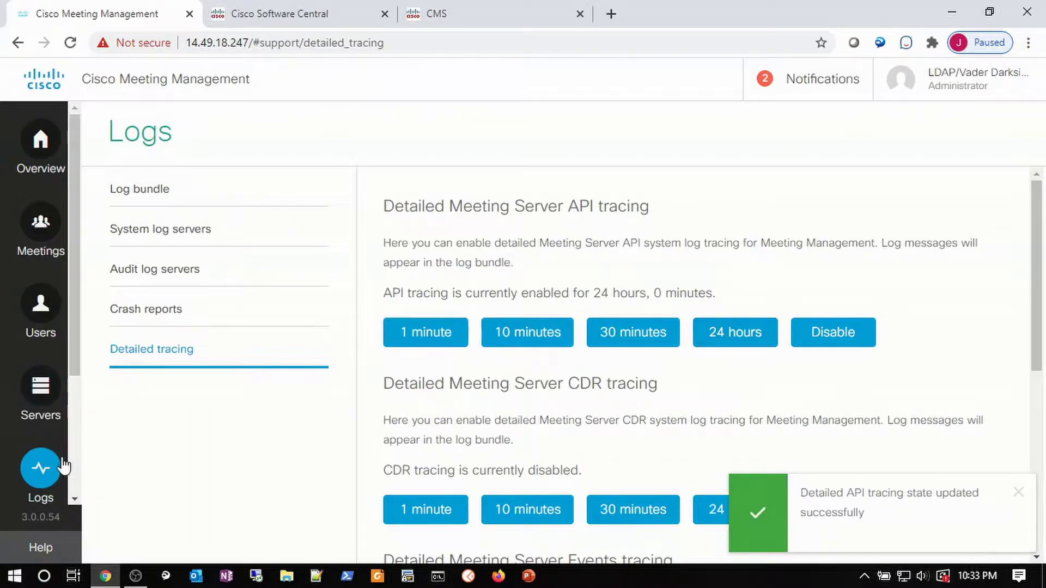
Examine the licensing mode and registration instructions in the Licensing settings, and check the registration tokens page in Cisco Software Central.
{"action": "scroll", "coordinate": [64, 466], "scroll_direction": "down", "scroll_amount": 3}
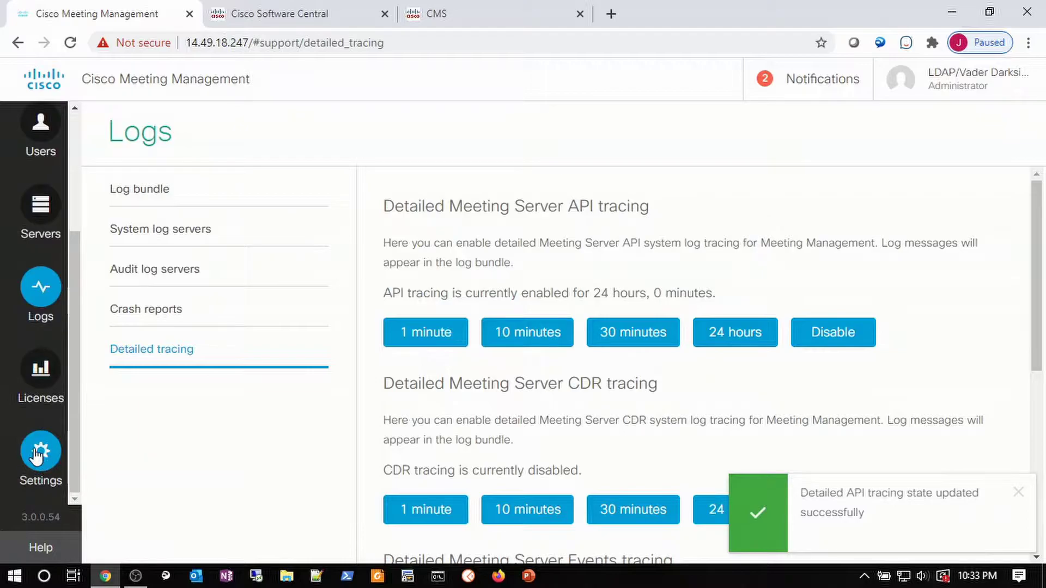
{"action": "left_click", "coordinate": [37, 454]}
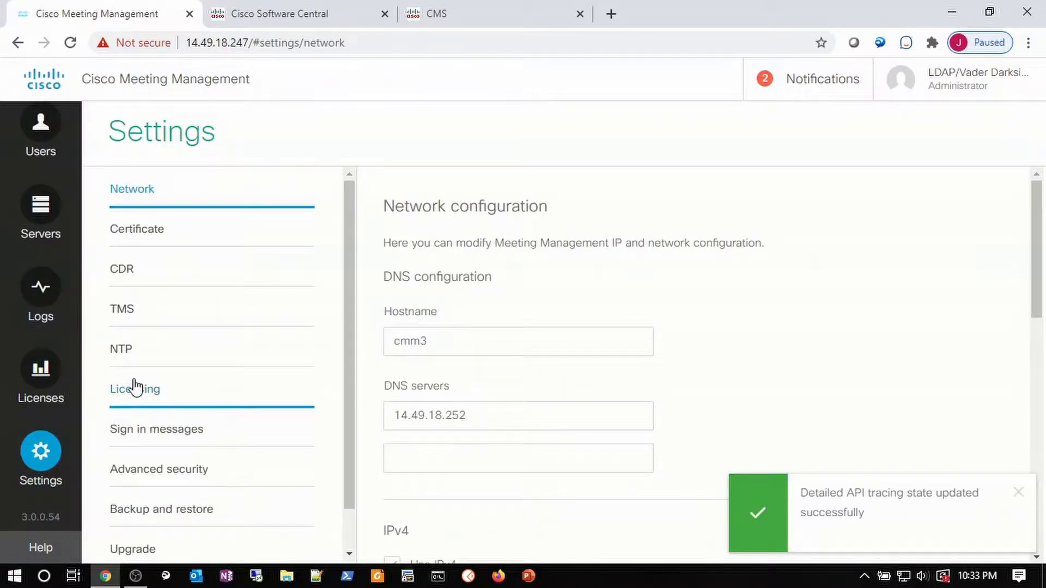
{"action": "left_click", "coordinate": [135, 388]}
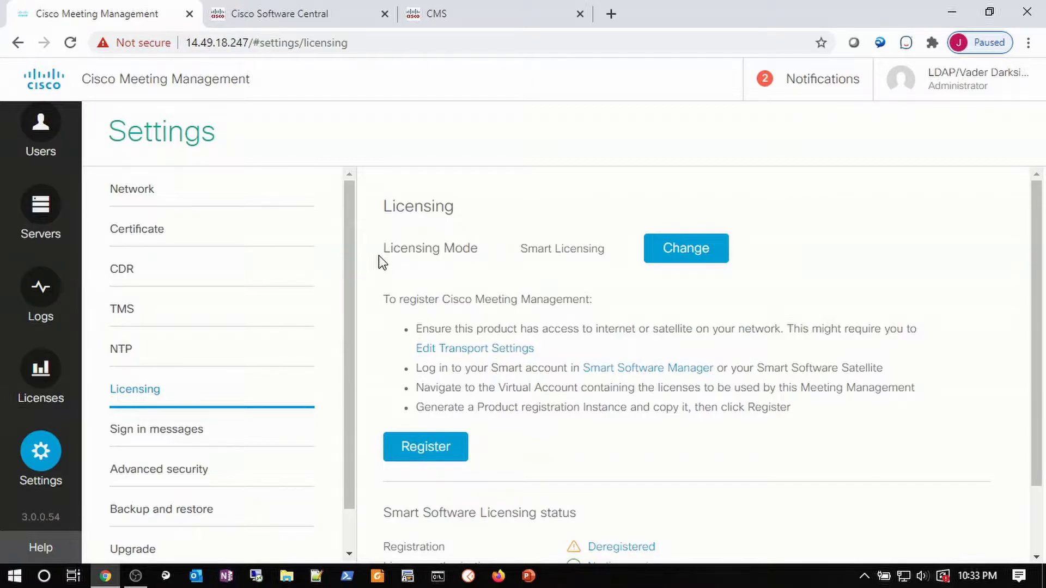
{"action": "left_click_drag", "start_coordinate": [380, 250], "coordinate": [609, 259]}
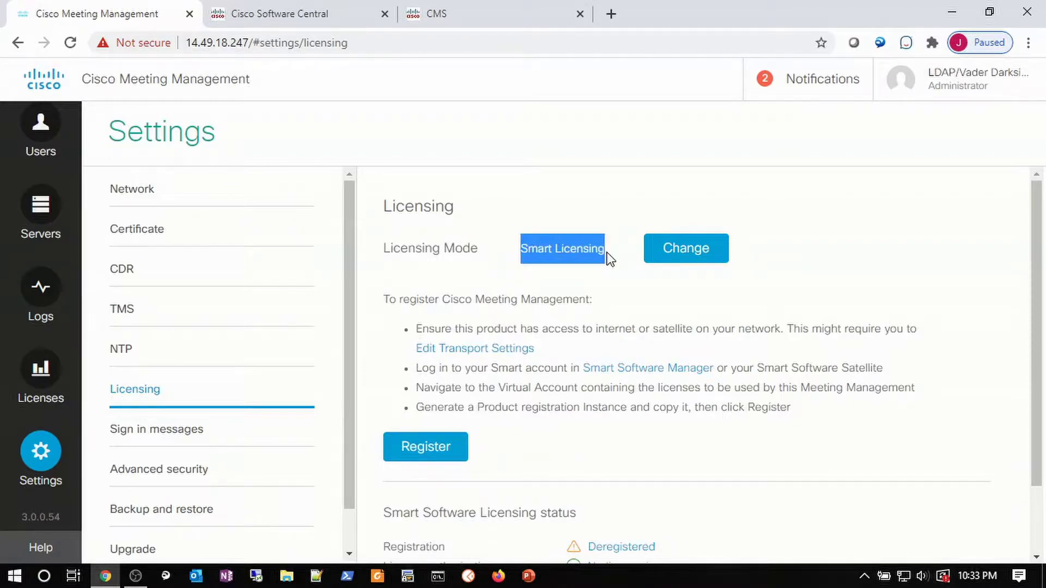
{"action": "left_click_drag", "start_coordinate": [411, 348], "coordinate": [524, 350]}
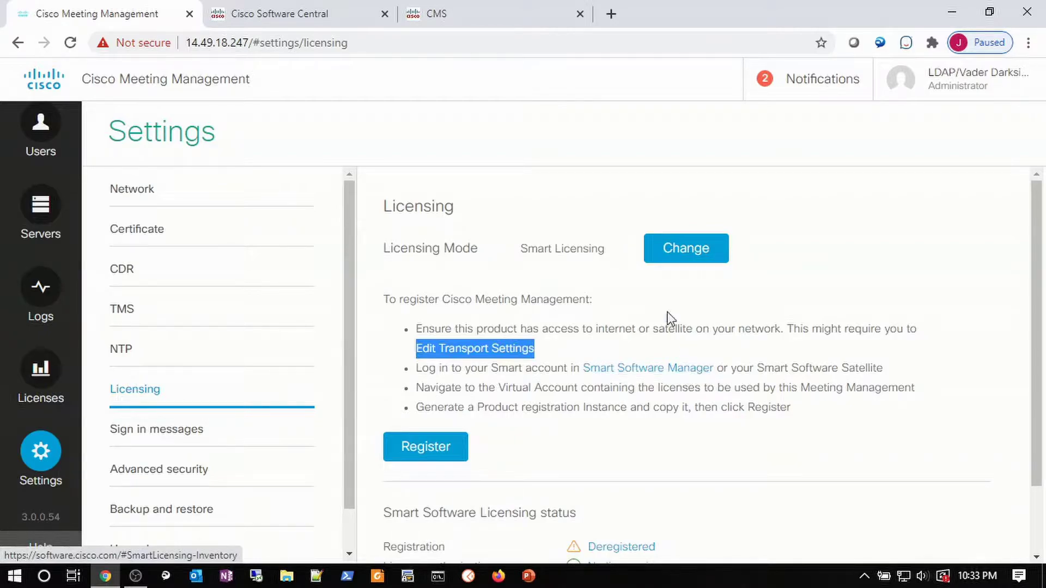
{"action": "left_click", "coordinate": [250, 22]}
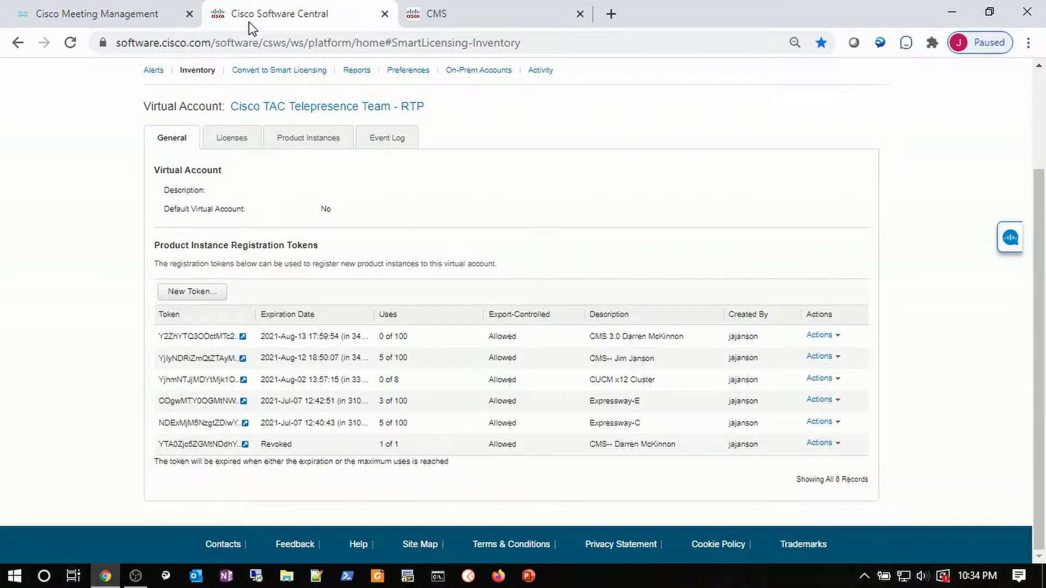
{"action": "left_click", "coordinate": [146, 20]}
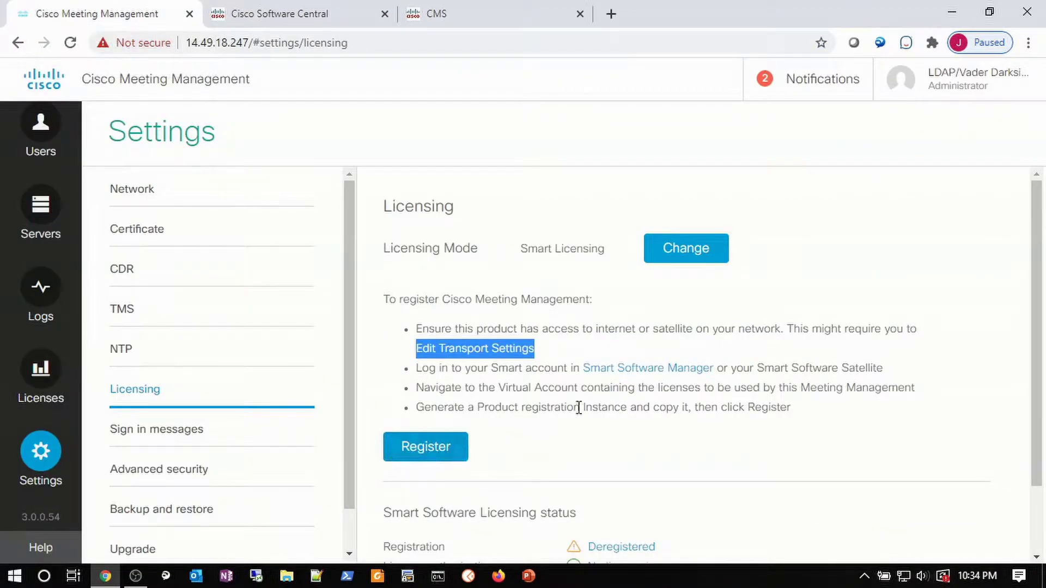
Review the available licensing modes for the Meeting Servers and leave without saving.
{"action": "left_click", "coordinate": [682, 256]}
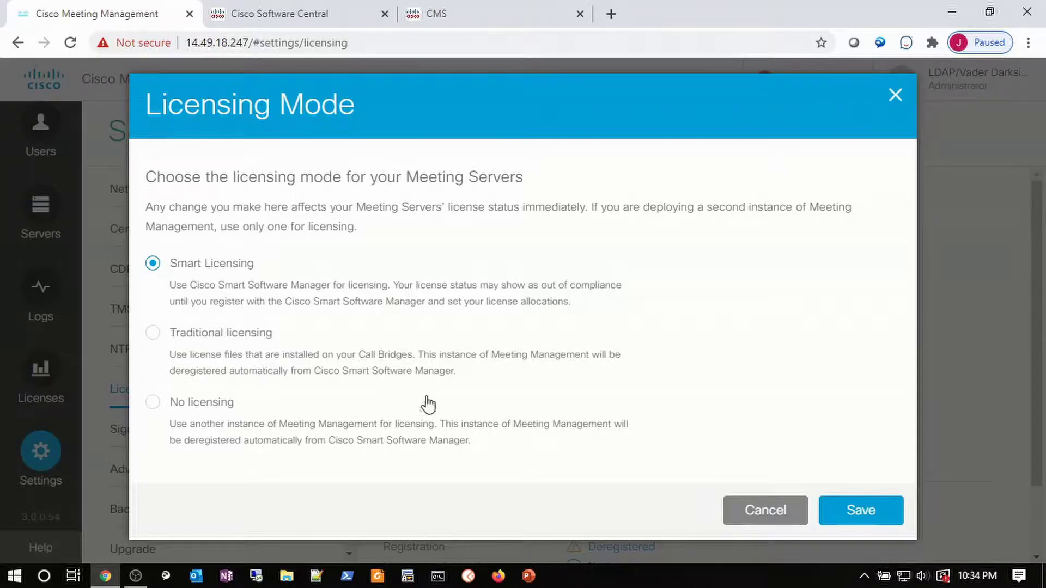
{"action": "left_click", "coordinate": [738, 510]}
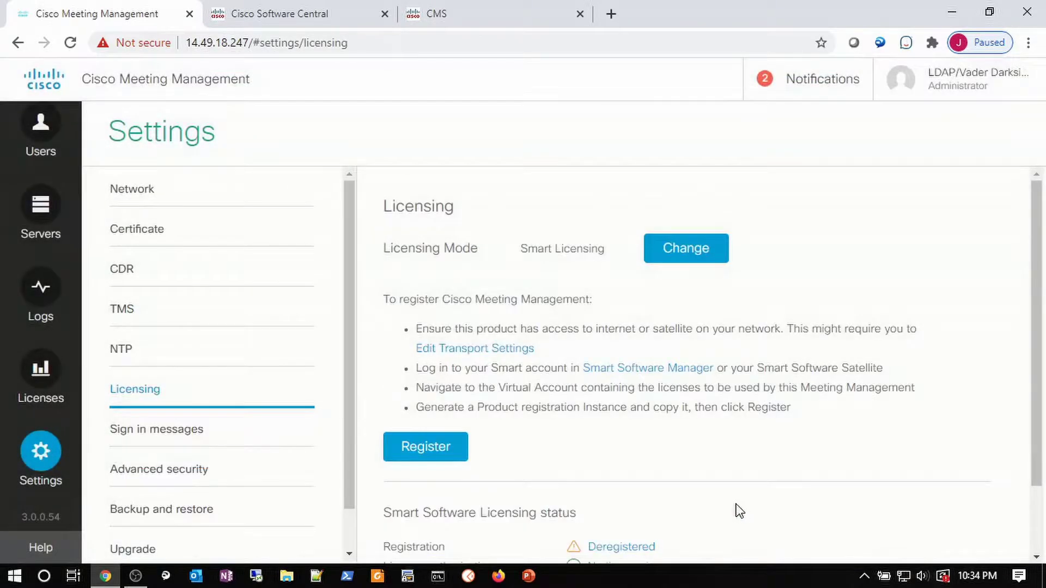
Remove the CMSCORE2_cluster from the Meeting Management servers.
{"action": "left_click", "coordinate": [37, 208]}
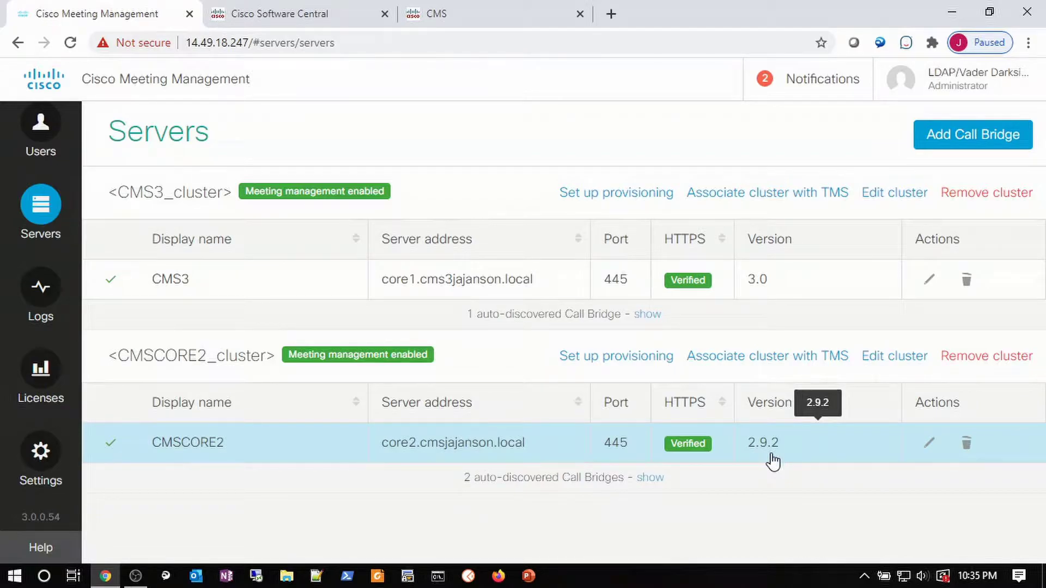
{"action": "left_click", "coordinate": [961, 359]}
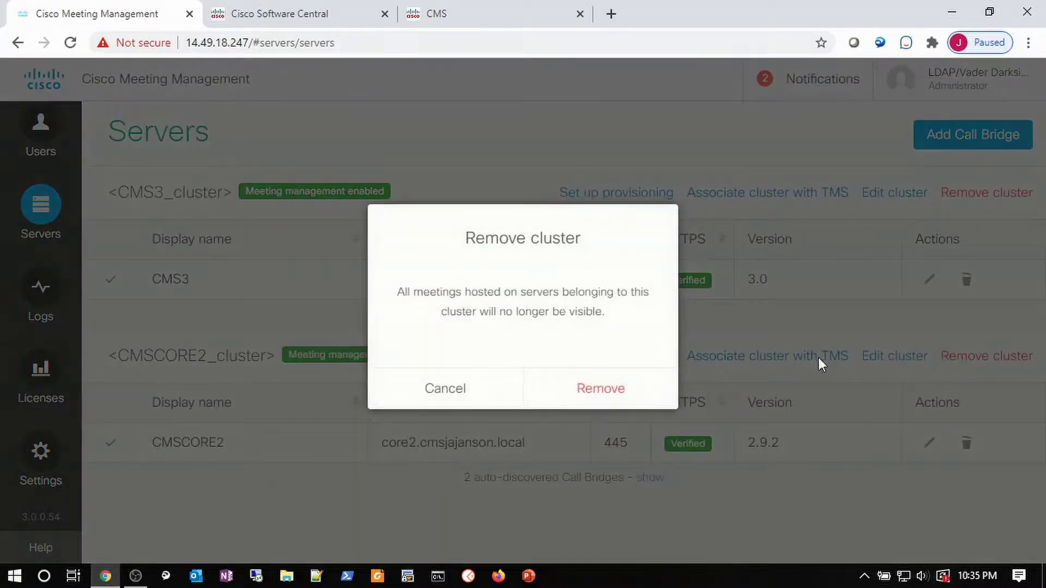
{"action": "left_click", "coordinate": [636, 390]}
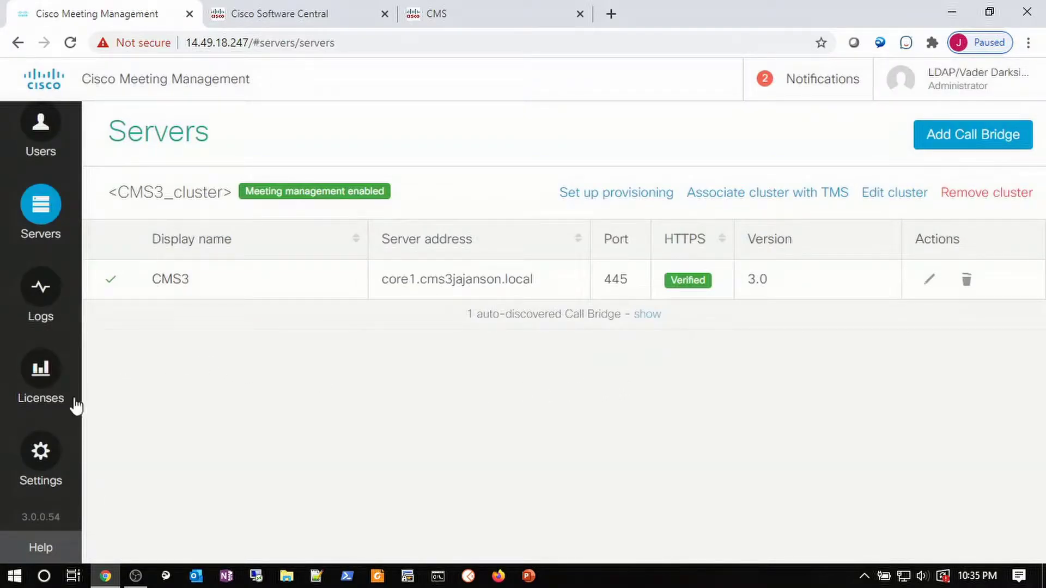
Return to the Licensing settings and save the licensing mode as Smart Licensing.
{"action": "left_click", "coordinate": [52, 451]}
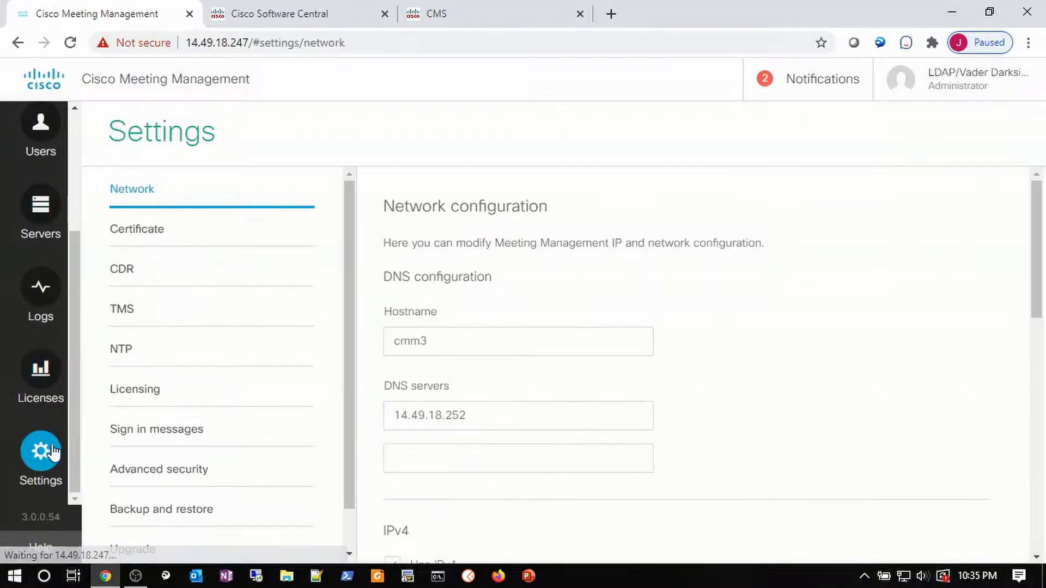
{"action": "left_click", "coordinate": [175, 387]}
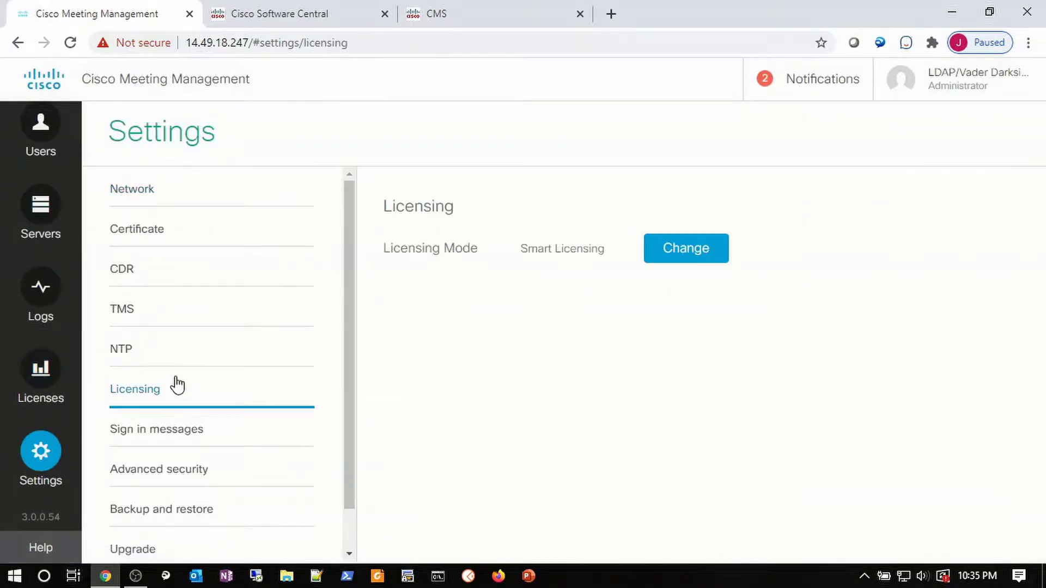
{"action": "left_click", "coordinate": [672, 252]}
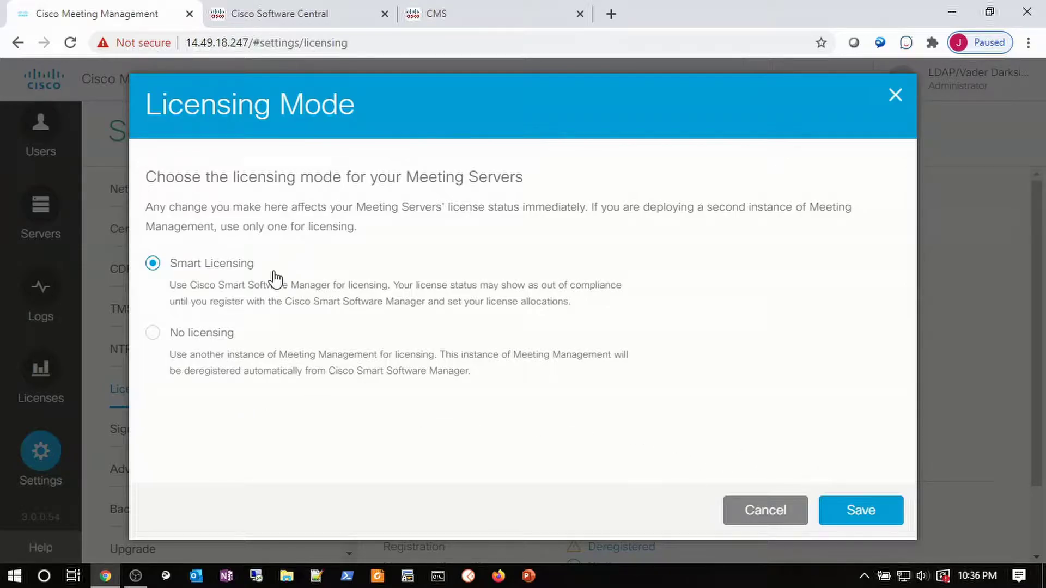
{"action": "left_click", "coordinate": [841, 518]}
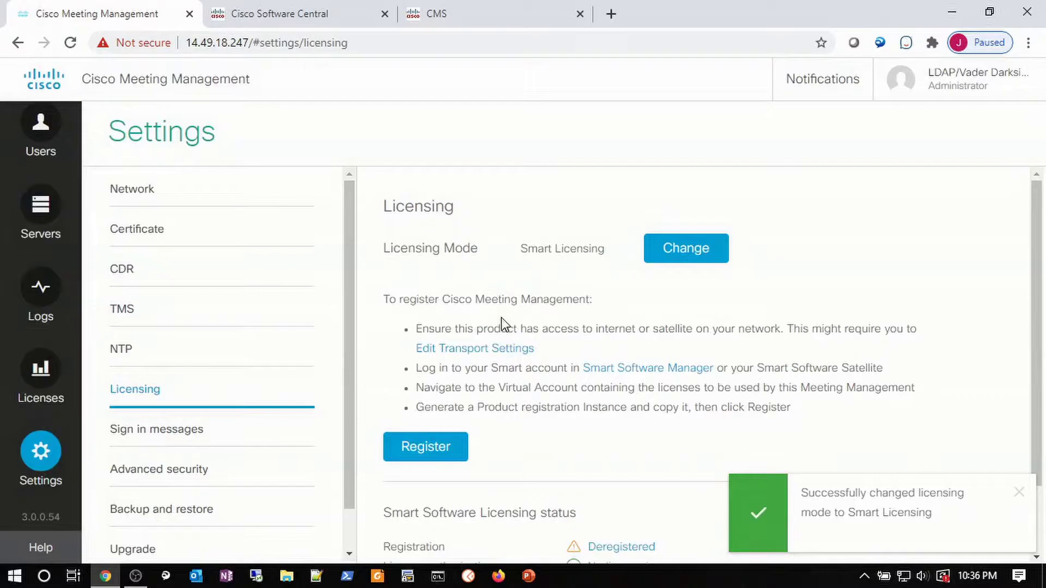
Review the transport settings and save them with Direct reporting through the HTTPS proxy 172.18.108.61 on port 3128.
{"action": "left_click", "coordinate": [468, 352]}
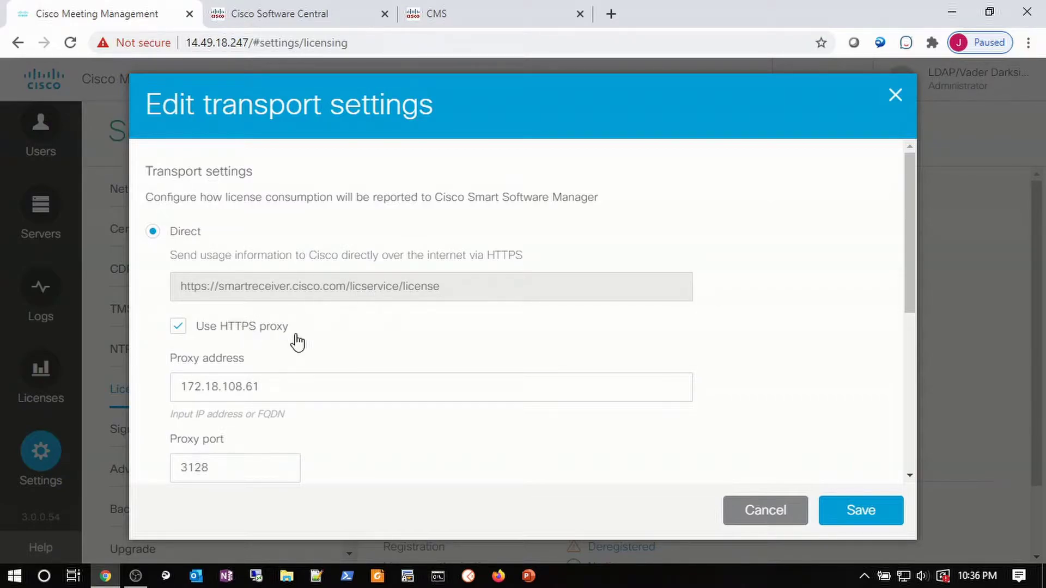
{"action": "scroll", "coordinate": [298, 342], "scroll_direction": "down", "scroll_amount": 2}
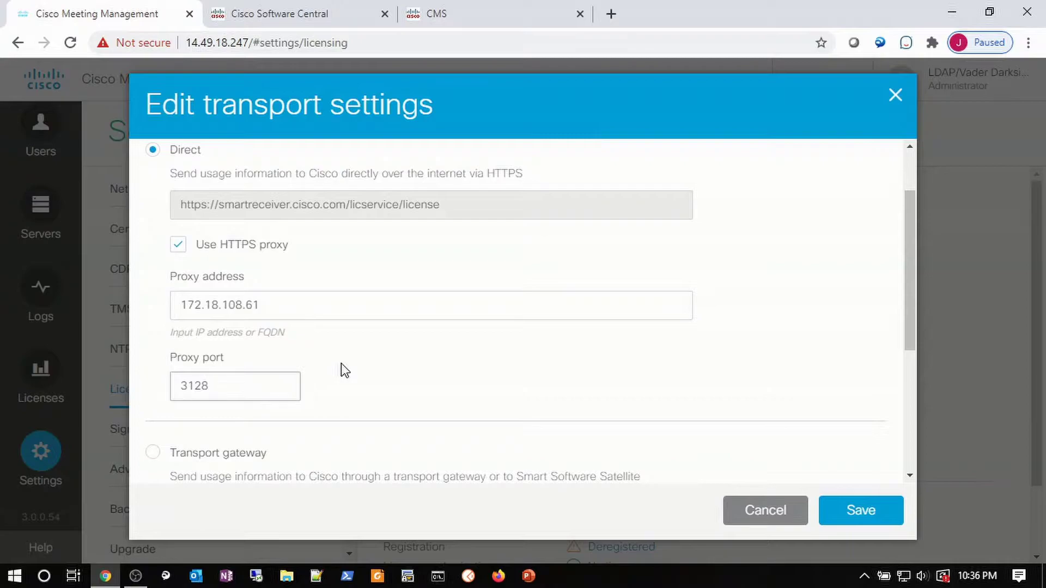
{"action": "scroll", "coordinate": [341, 364], "scroll_direction": "down", "scroll_amount": 2}
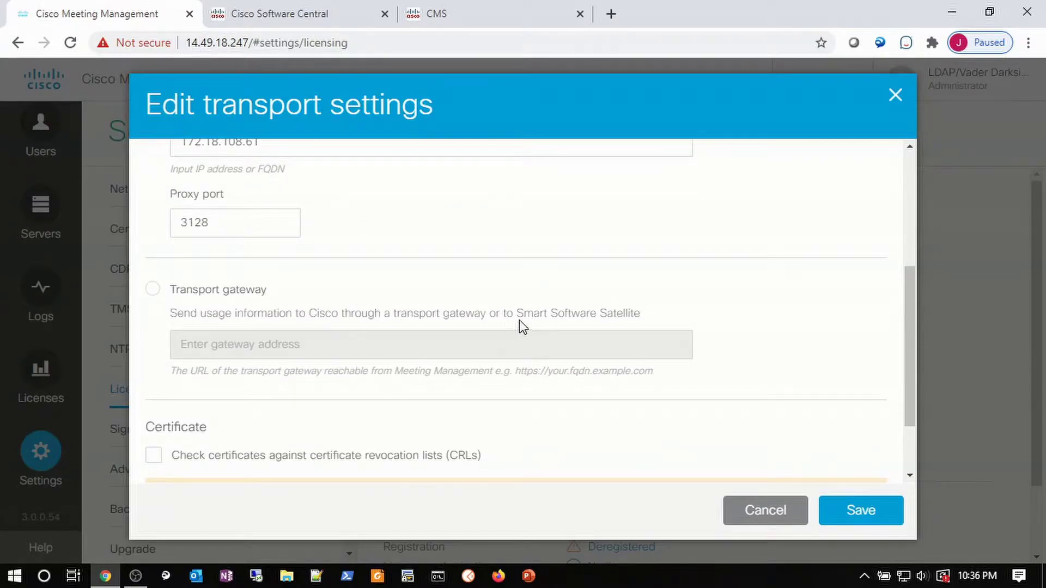
{"action": "left_click_drag", "start_coordinate": [519, 314], "coordinate": [627, 323]}
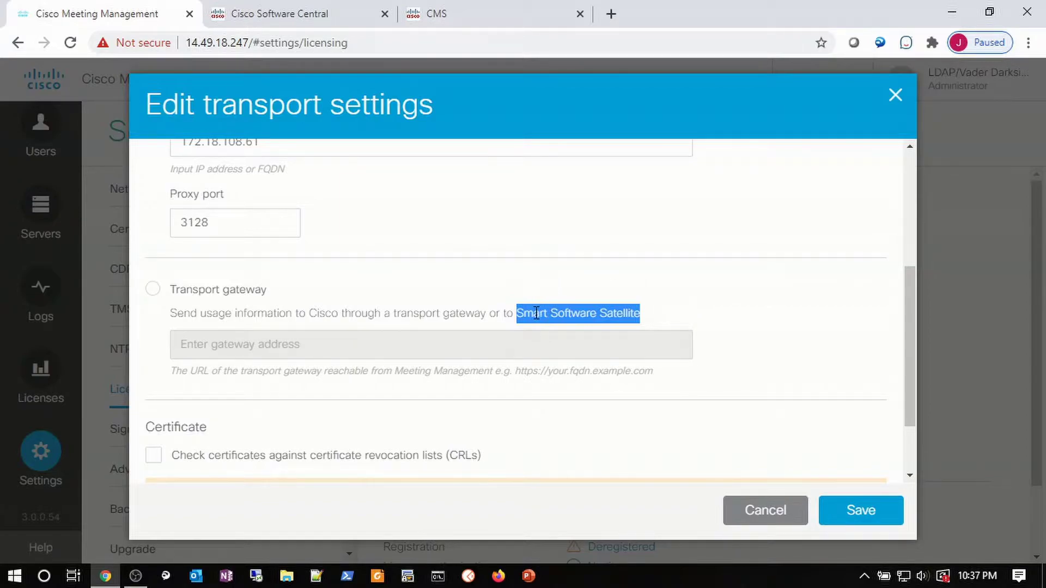
{"action": "left_click", "coordinate": [511, 289]}
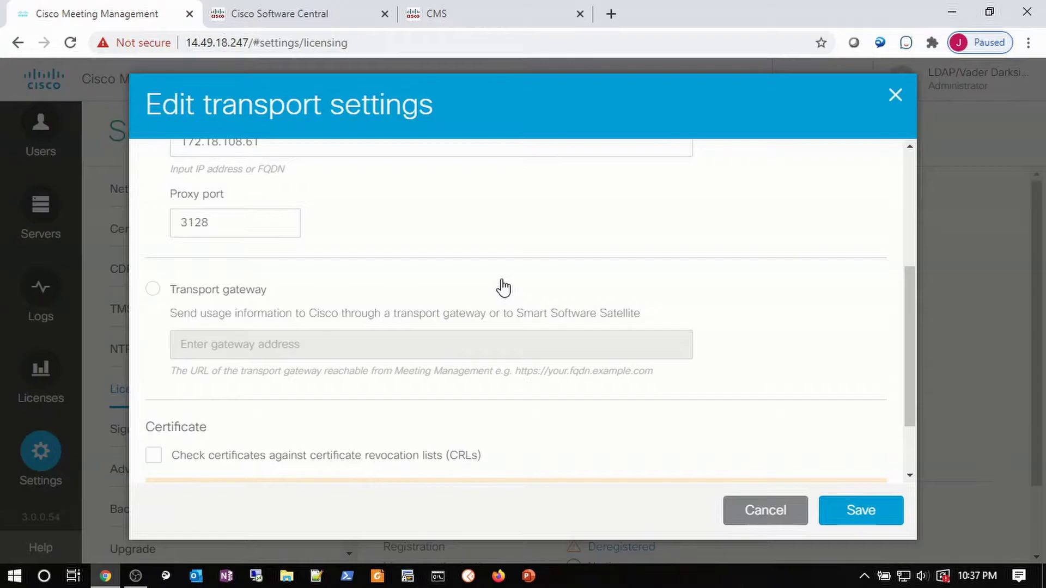
{"action": "scroll", "coordinate": [523, 303], "scroll_direction": "up", "scroll_amount": 5}
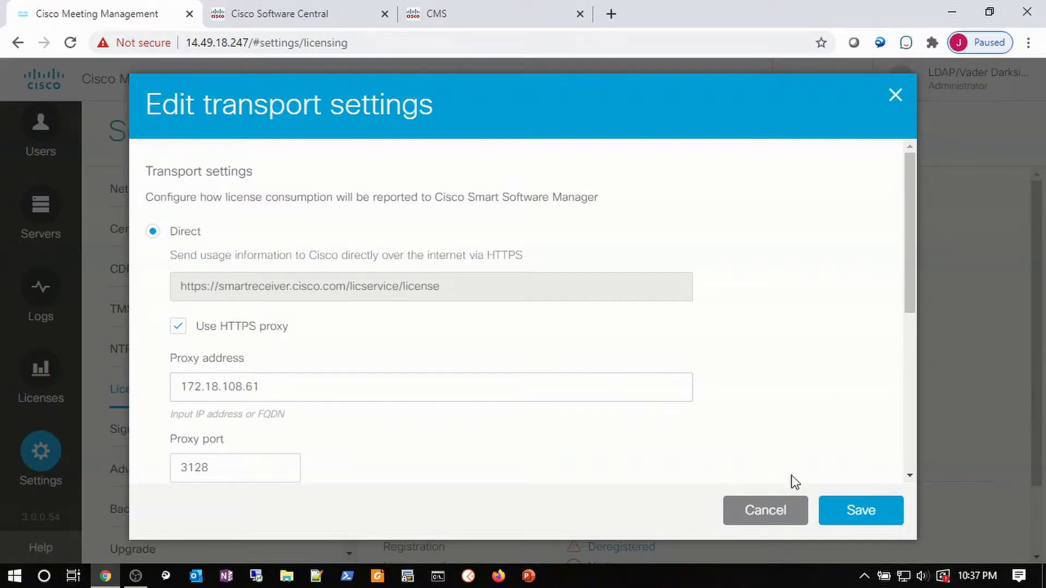
{"action": "left_click", "coordinate": [864, 511]}
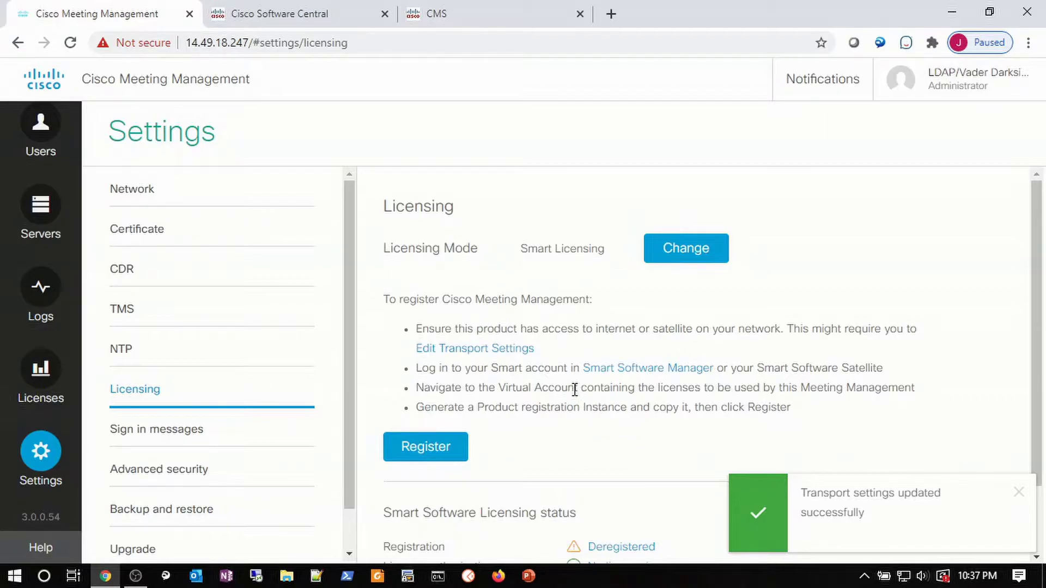
Switch to Cisco Software Central and copy the CMS registration token that expires on 2021-Aug-12.
{"action": "left_click", "coordinate": [299, 16]}
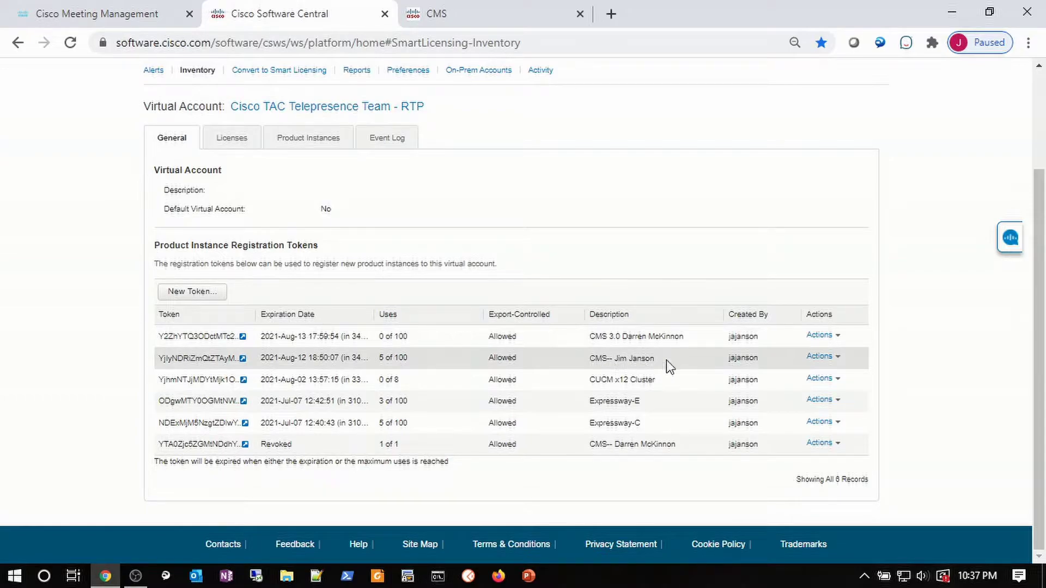
{"action": "left_click", "coordinate": [819, 359]}
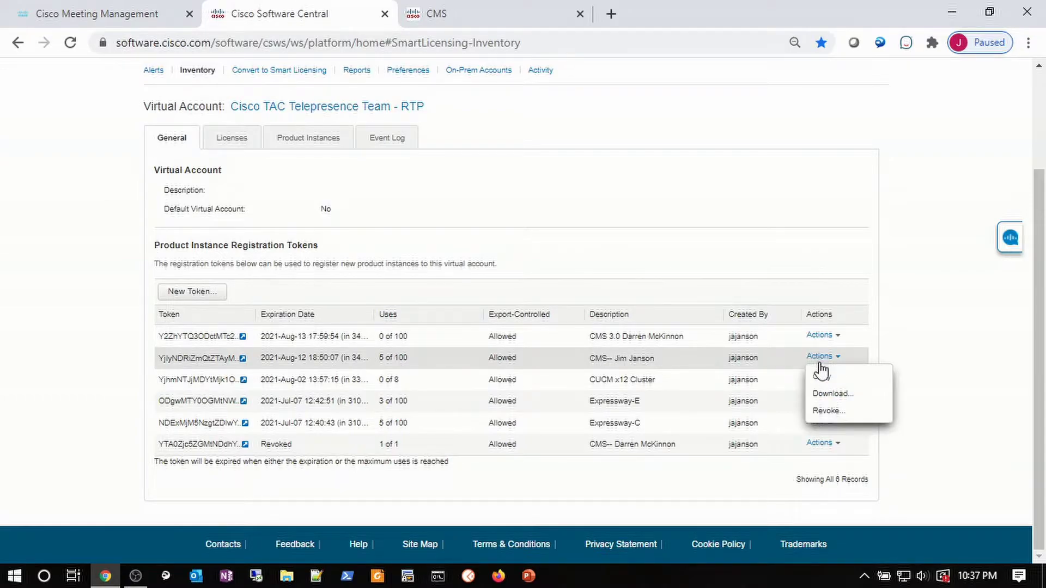
{"action": "left_click", "coordinate": [822, 376]}
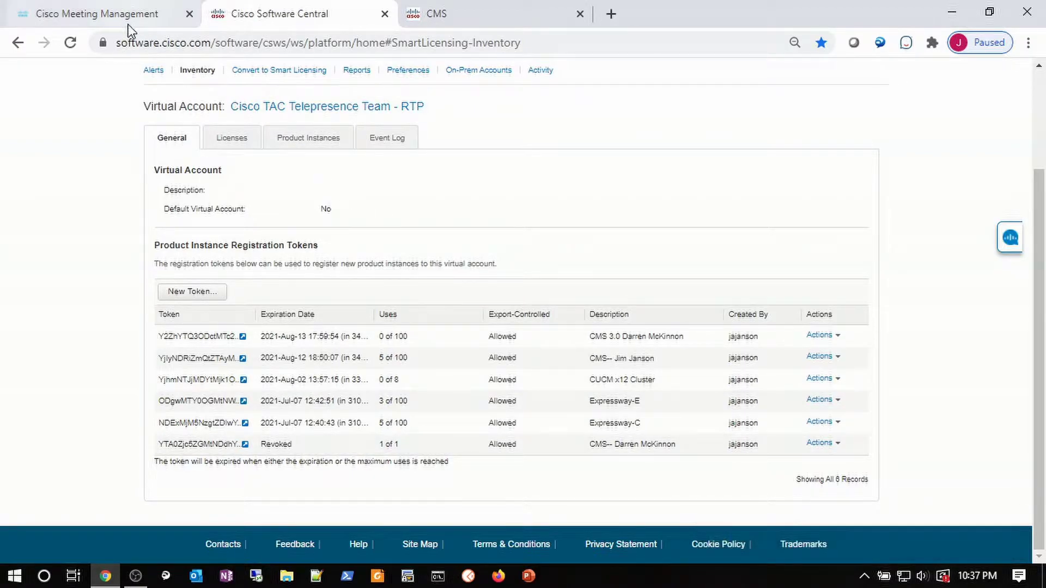
Switch back to Cisco Meeting Management and try to register Smart Software Licensing with the copied product instance registration token.
{"action": "left_click", "coordinate": [98, 13]}
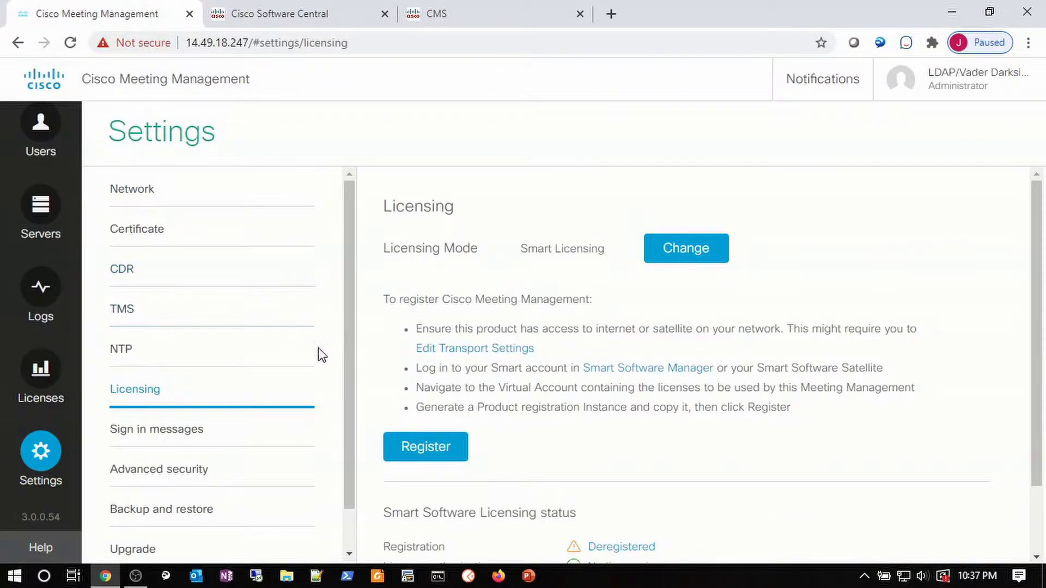
{"action": "left_click", "coordinate": [434, 448]}
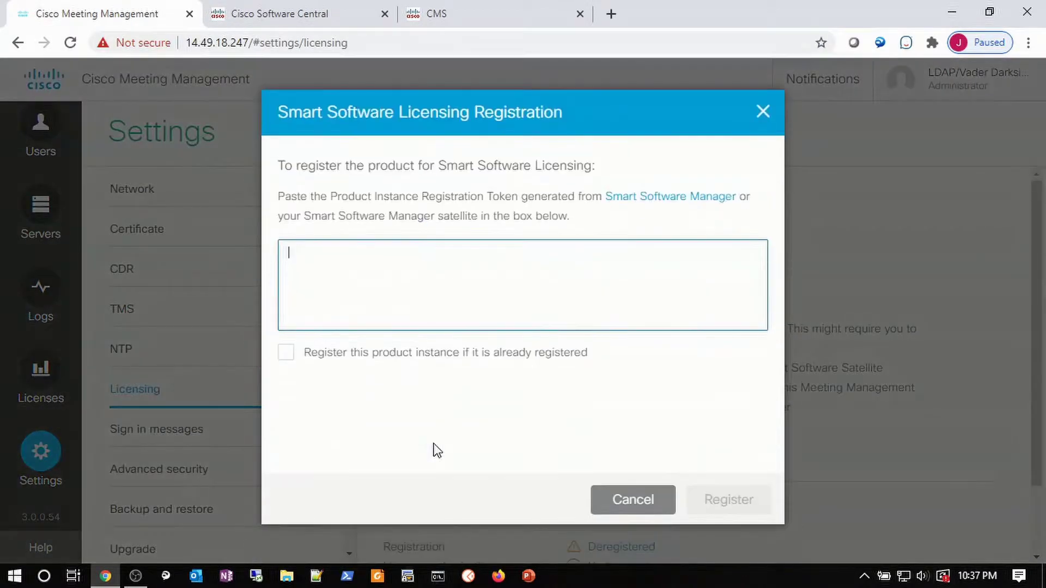
{"action": "right_click", "coordinate": [368, 282]}
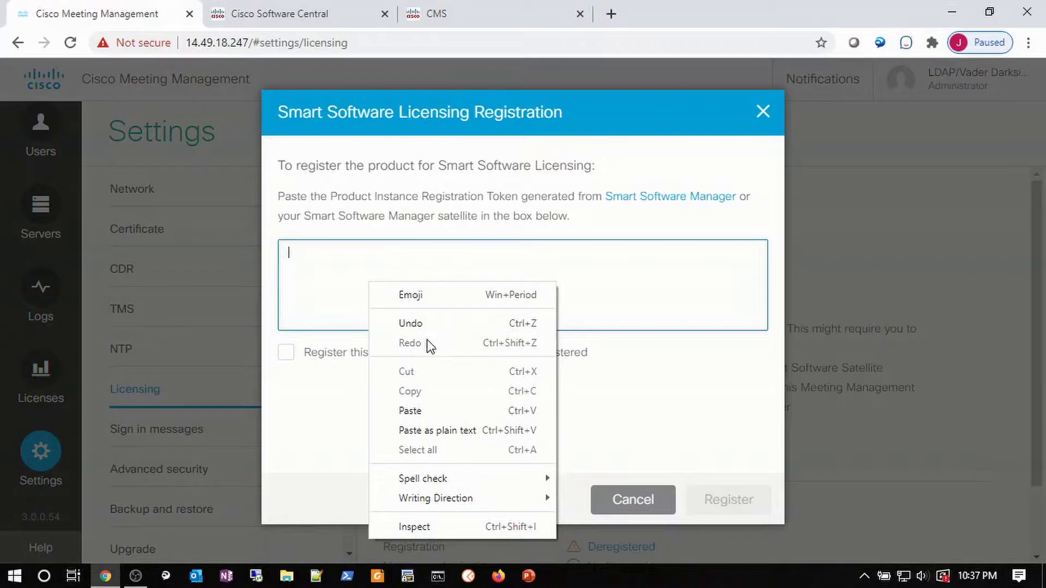
{"action": "left_click", "coordinate": [431, 409]}
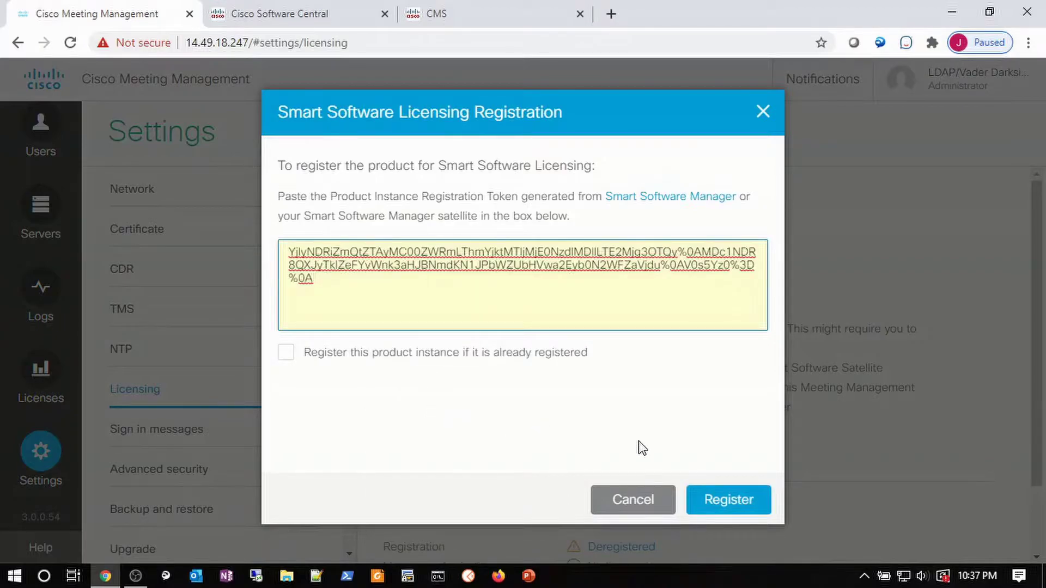
{"action": "left_click", "coordinate": [713, 498]}
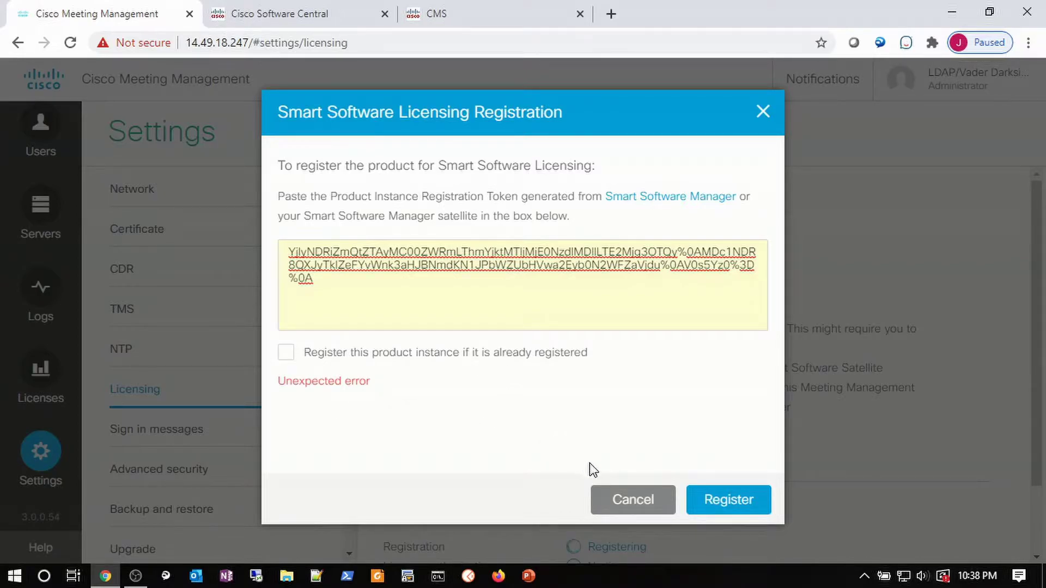
{"action": "left_click", "coordinate": [623, 504]}
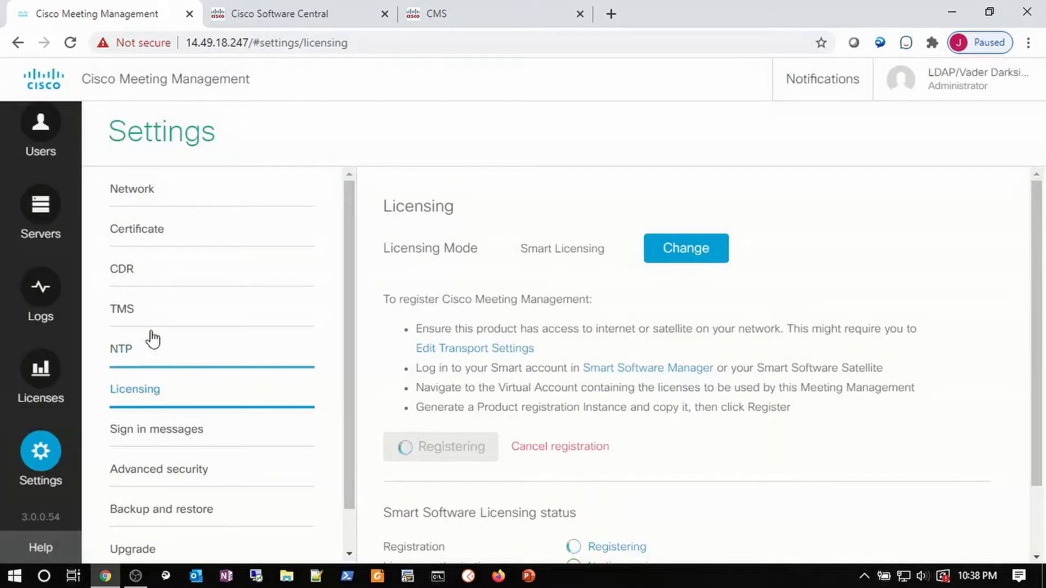
Download the Meeting Management log bundle.
{"action": "left_click", "coordinate": [50, 293]}
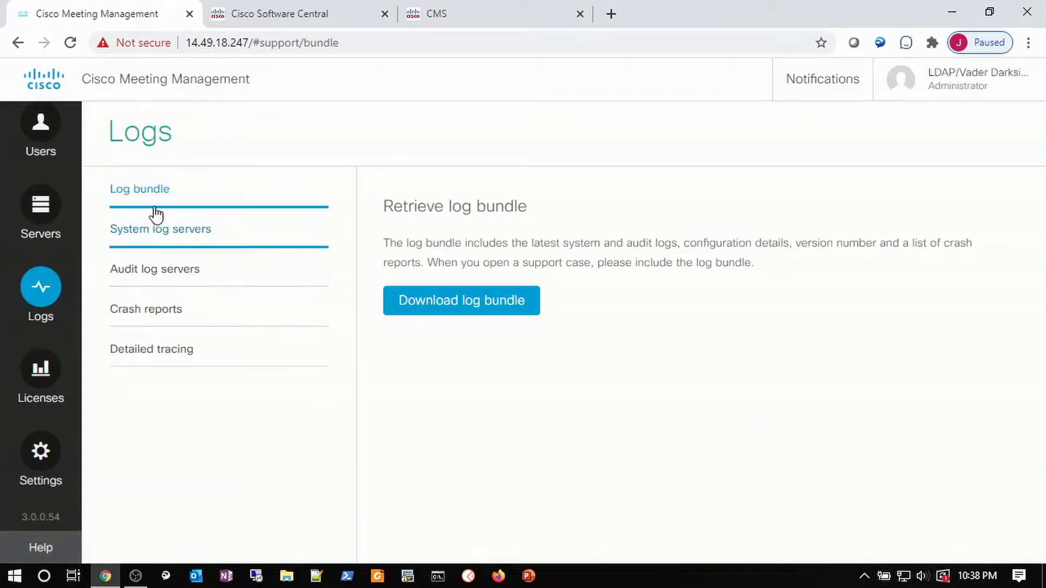
{"action": "left_click", "coordinate": [430, 308]}
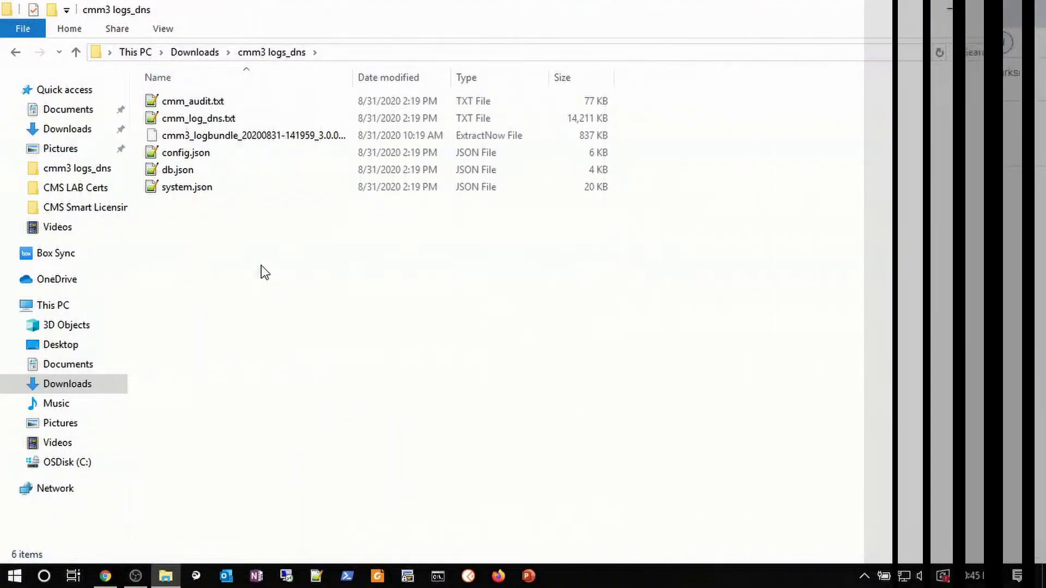
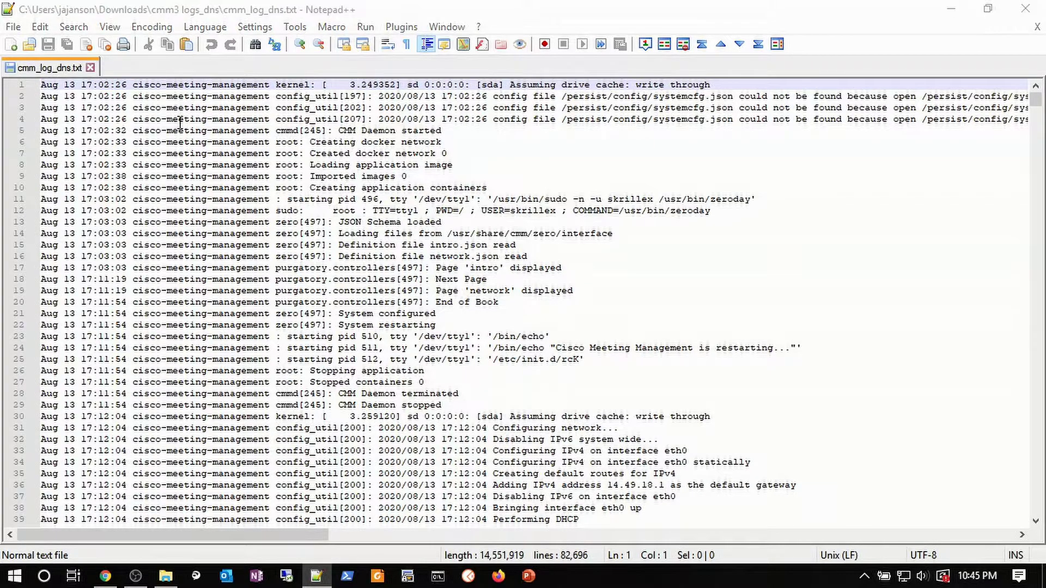
In Notepad++, find all occurrences of "smartreceiver.cisco.com" in the current document cmm_log_dns.txt.
{"action": "key", "text": "ctrl+f"}
{"action": "type", "text": "smart"}
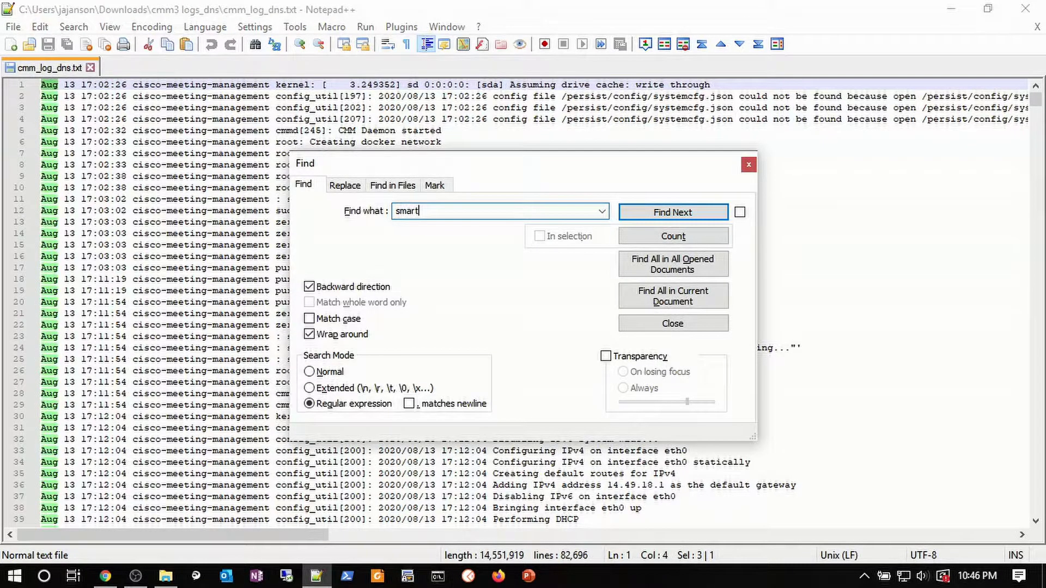
{"action": "type", "text": "receiver.cisco.com"}
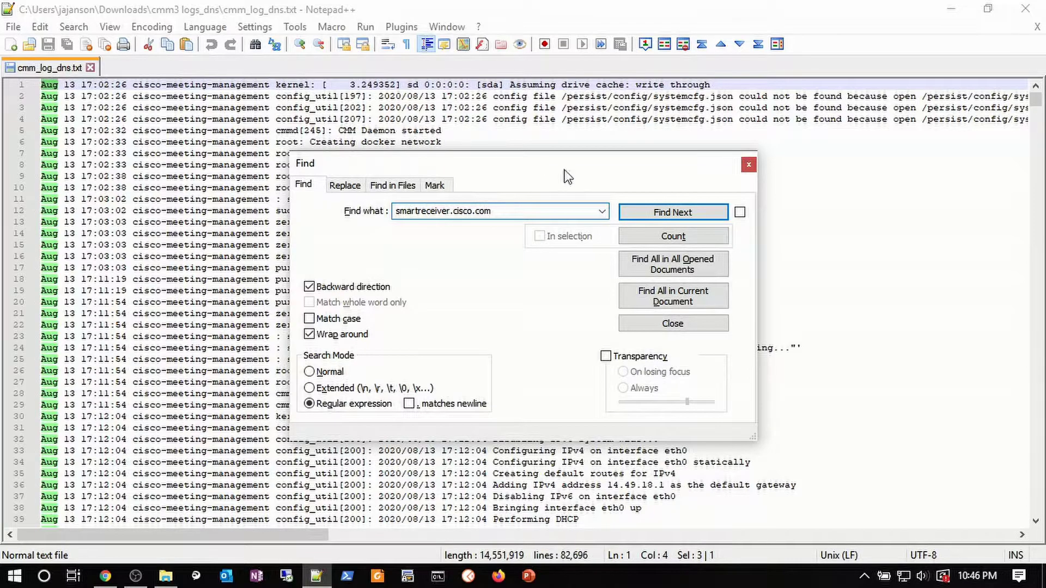
{"action": "left_click", "coordinate": [682, 298]}
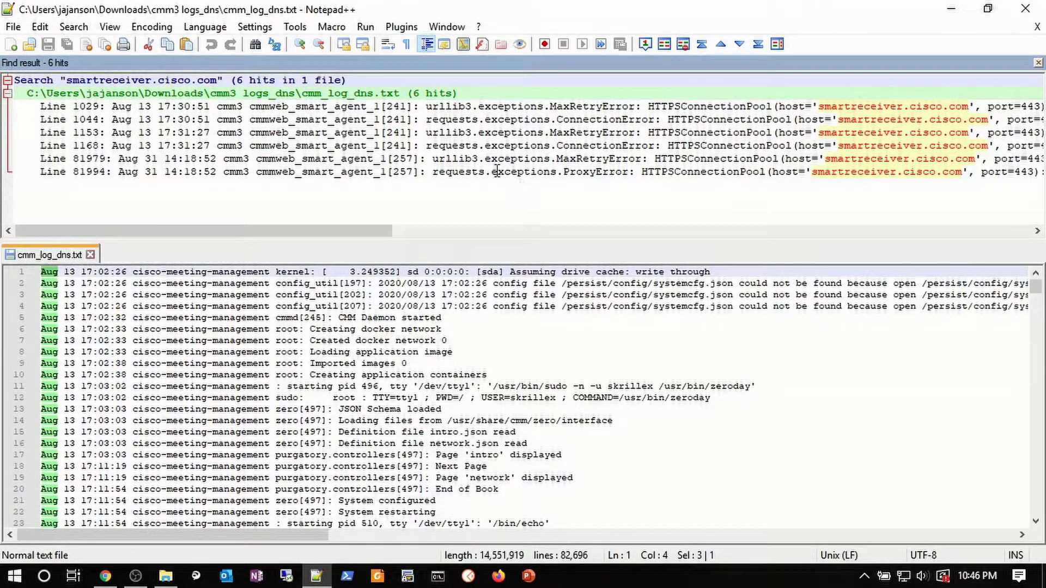
Open the first search hit at line 1029 and read its connection error through to the end of the line.
{"action": "double_click", "coordinate": [435, 107]}
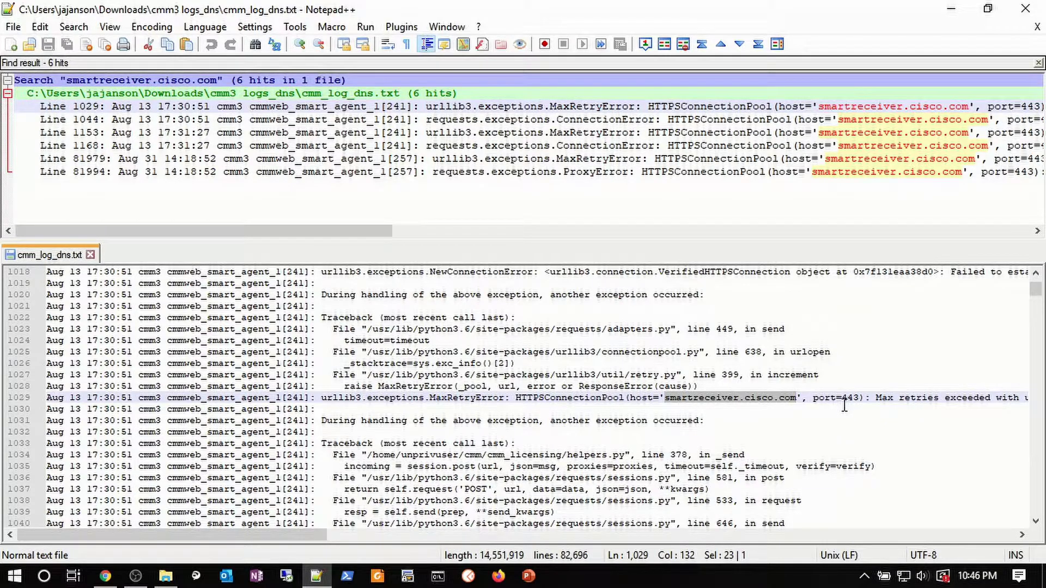
{"action": "left_click_drag", "start_coordinate": [319, 539], "coordinate": [460, 547]}
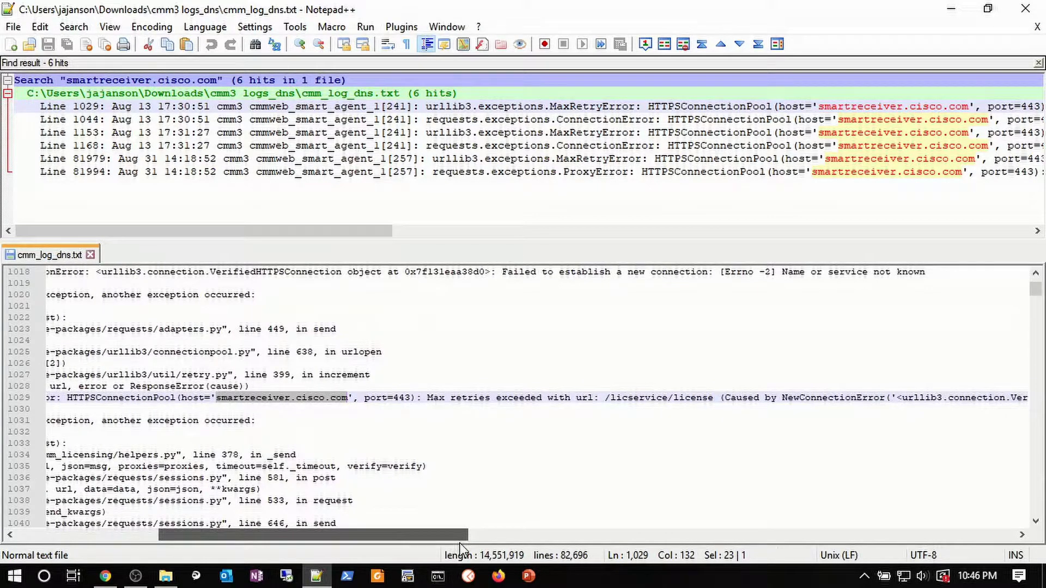
{"action": "left_click_drag", "start_coordinate": [460, 544], "coordinate": [785, 564]}
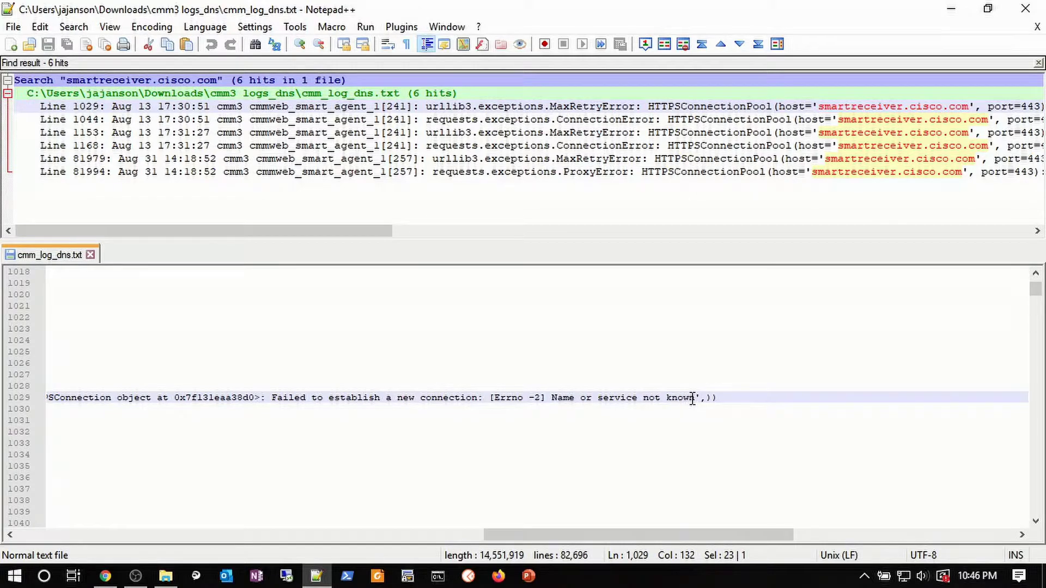
{"action": "left_click_drag", "start_coordinate": [695, 398], "coordinate": [553, 403]}
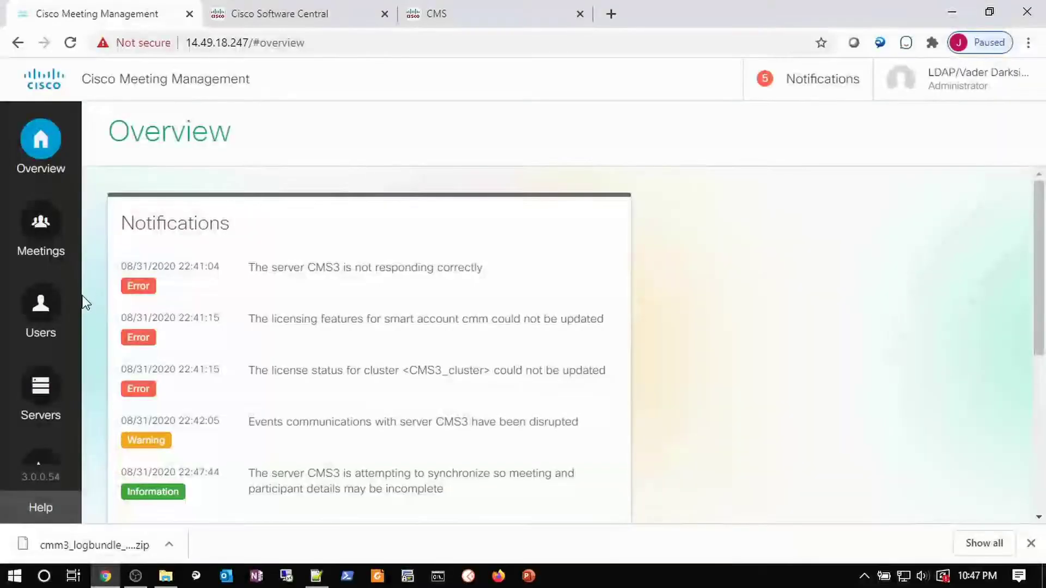
In the Meeting Management network settings, save 14.49.18.252 as the first DNS server and restart Meeting Management.
{"action": "scroll", "coordinate": [71, 310], "scroll_direction": "down", "scroll_amount": 5}
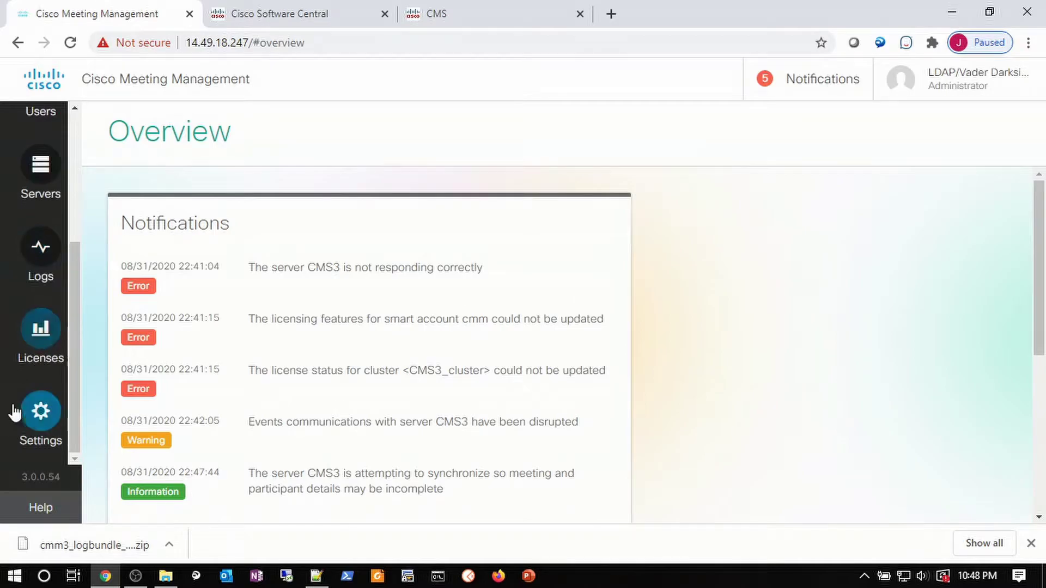
{"action": "left_click", "coordinate": [38, 413]}
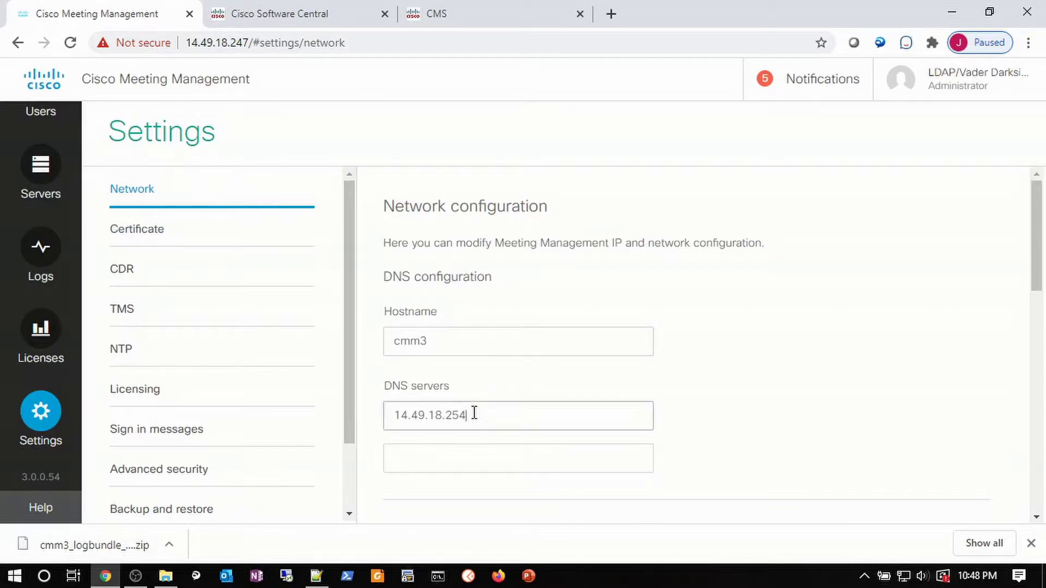
{"action": "left_click_drag", "start_coordinate": [468, 415], "coordinate": [395, 416]}
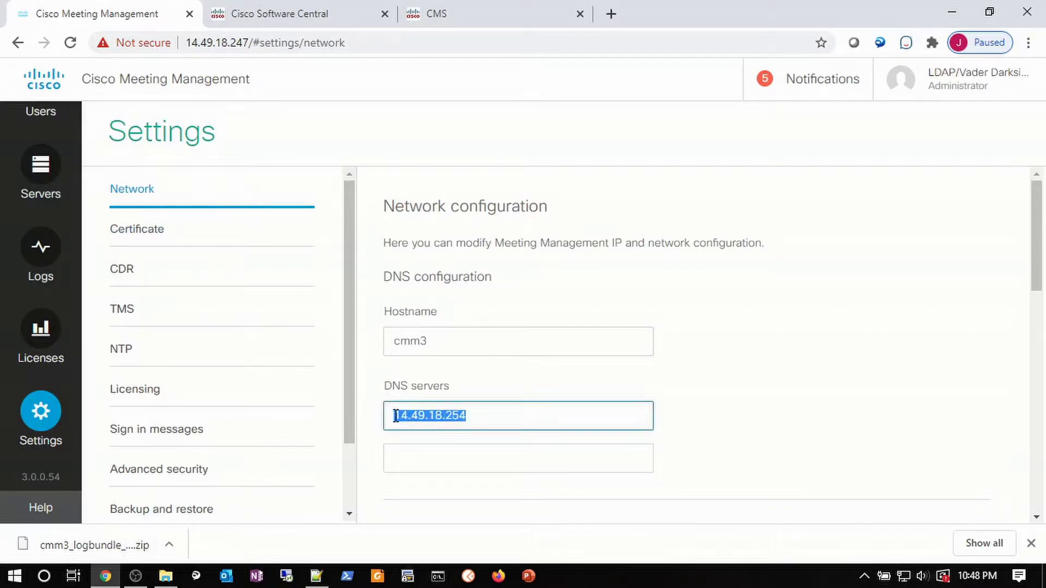
{"action": "left_click", "coordinate": [470, 419]}
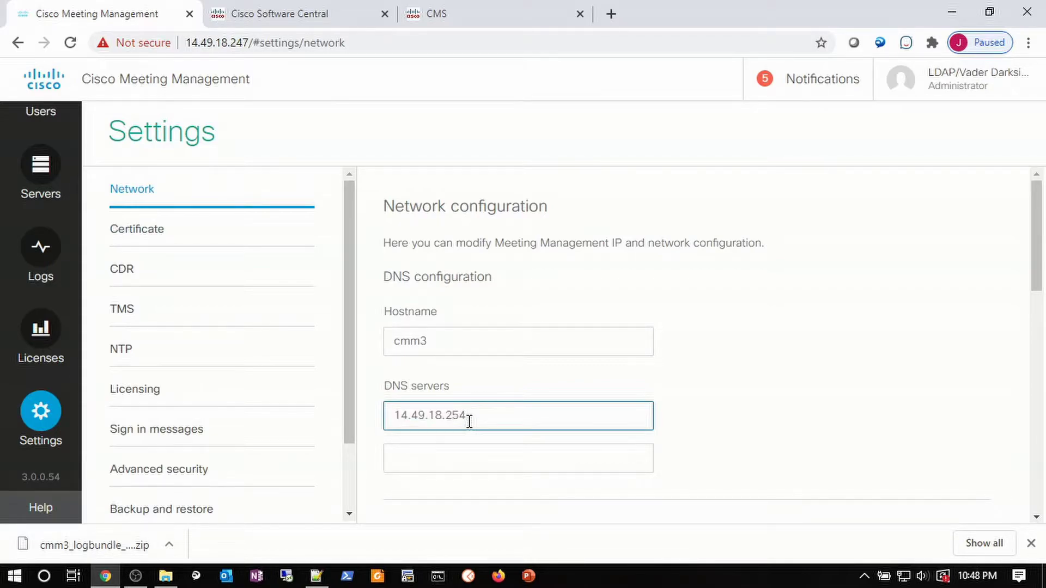
{"action": "key", "text": "BackSpace"}
{"action": "type", "text": "2"}
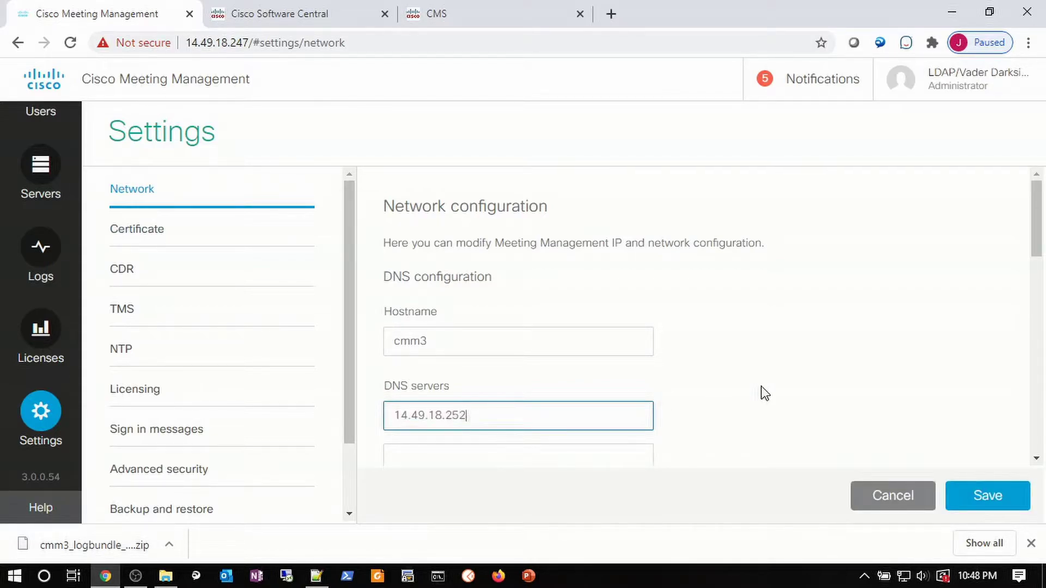
{"action": "left_click", "coordinate": [976, 506]}
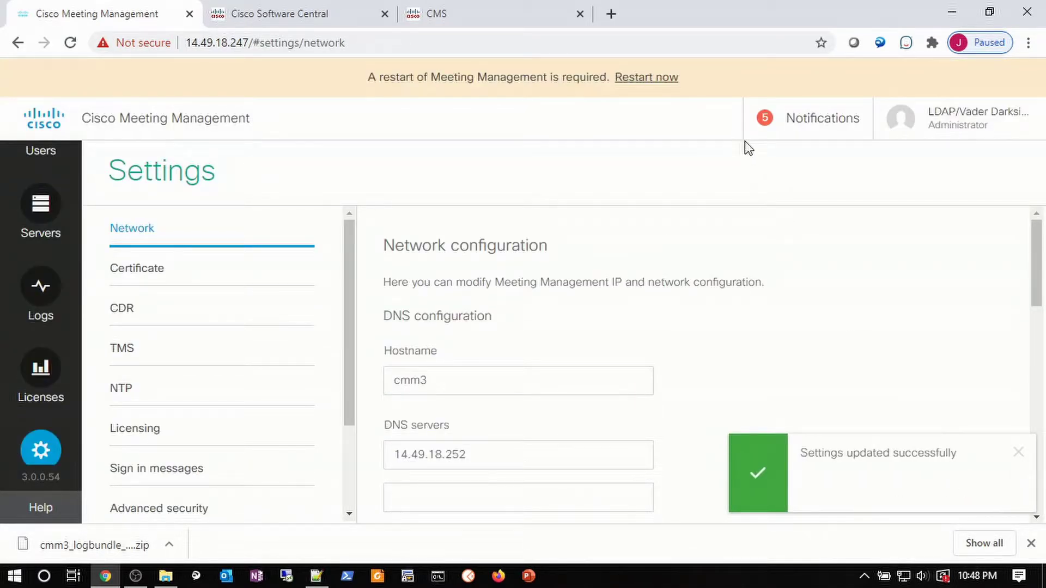
{"action": "left_click", "coordinate": [653, 79]}
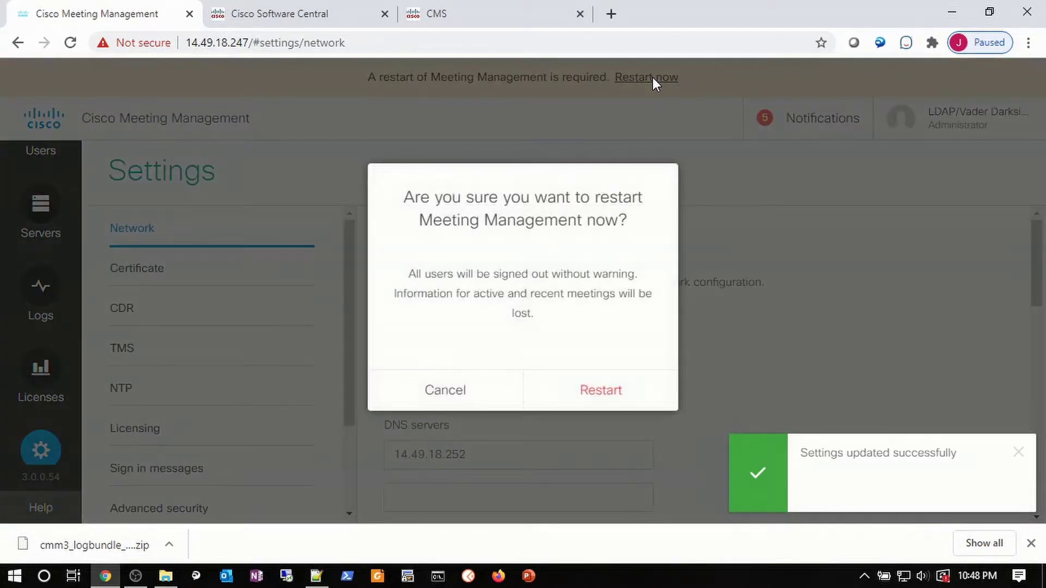
{"action": "left_click", "coordinate": [596, 390]}
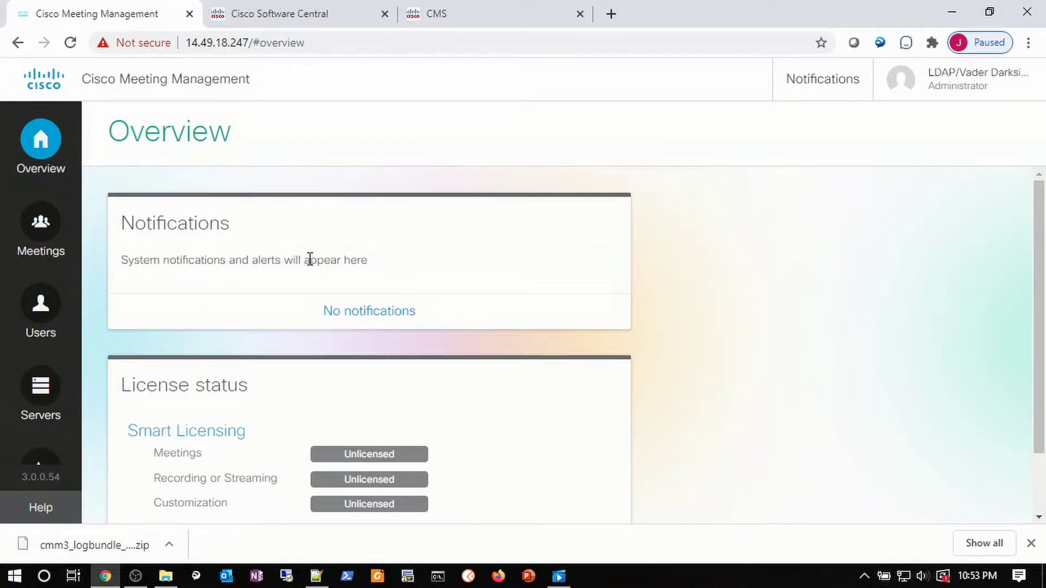
Return to the Licensing settings and review the licensing mode and transport settings without changing them.
{"action": "scroll", "coordinate": [301, 270], "scroll_direction": "down", "scroll_amount": 1}
{"action": "scroll", "coordinate": [278, 289], "scroll_direction": "up", "scroll_amount": 1}
{"action": "scroll", "coordinate": [61, 355], "scroll_direction": "down", "scroll_amount": 4}
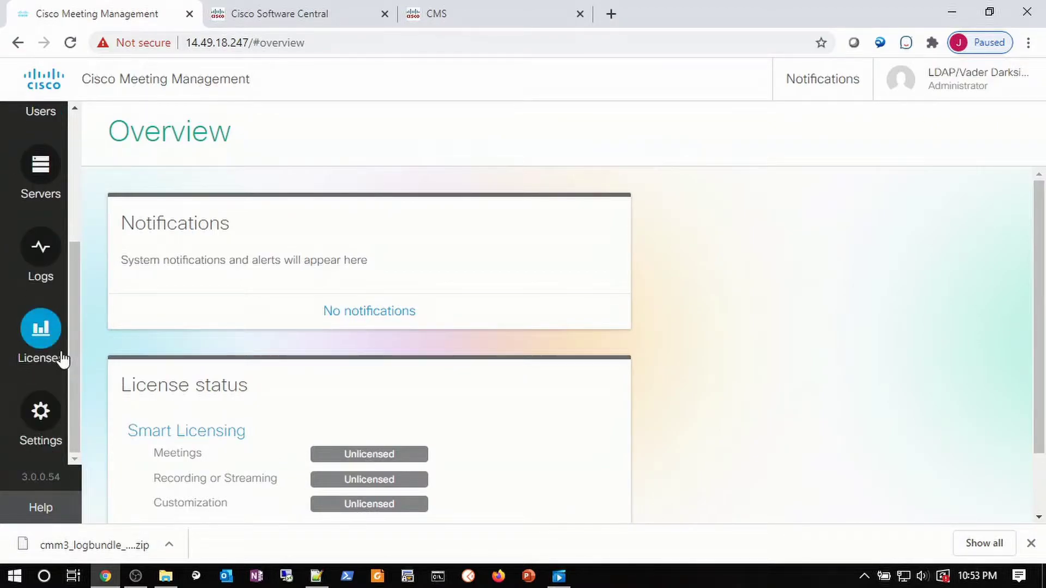
{"action": "left_click", "coordinate": [37, 410]}
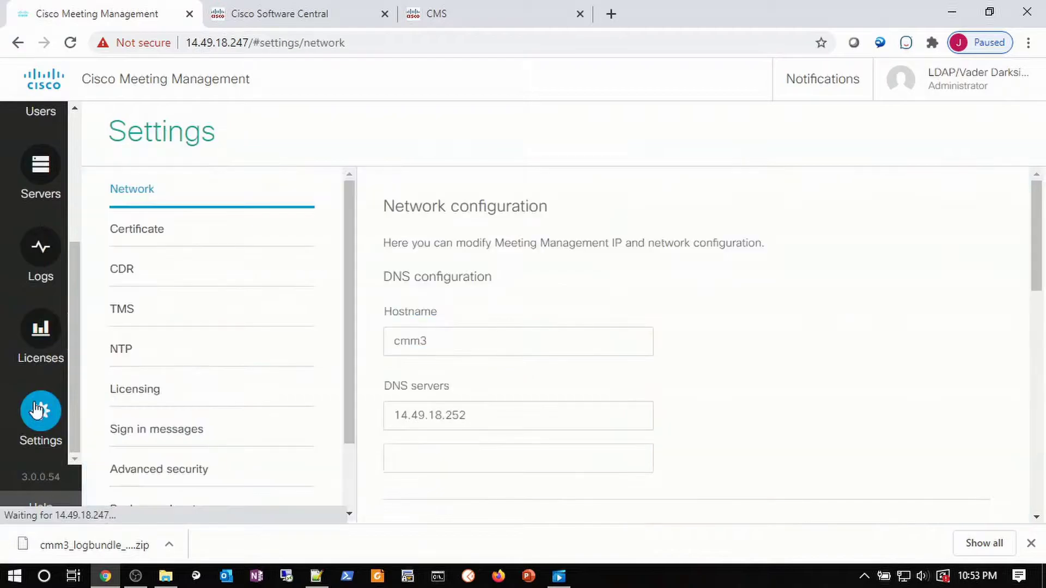
{"action": "left_click", "coordinate": [118, 393]}
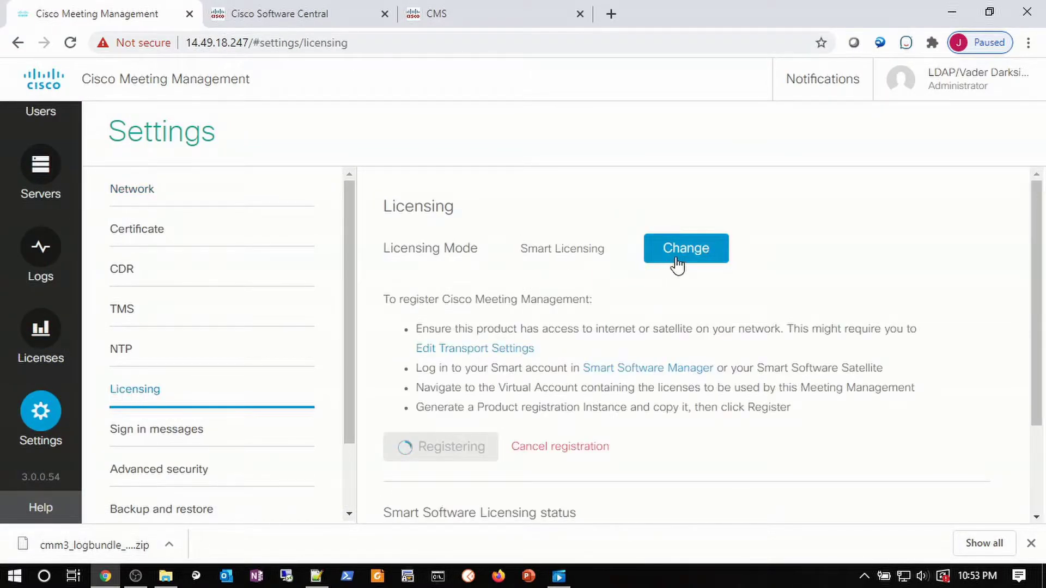
{"action": "left_click_drag", "start_coordinate": [619, 256], "coordinate": [517, 259]}
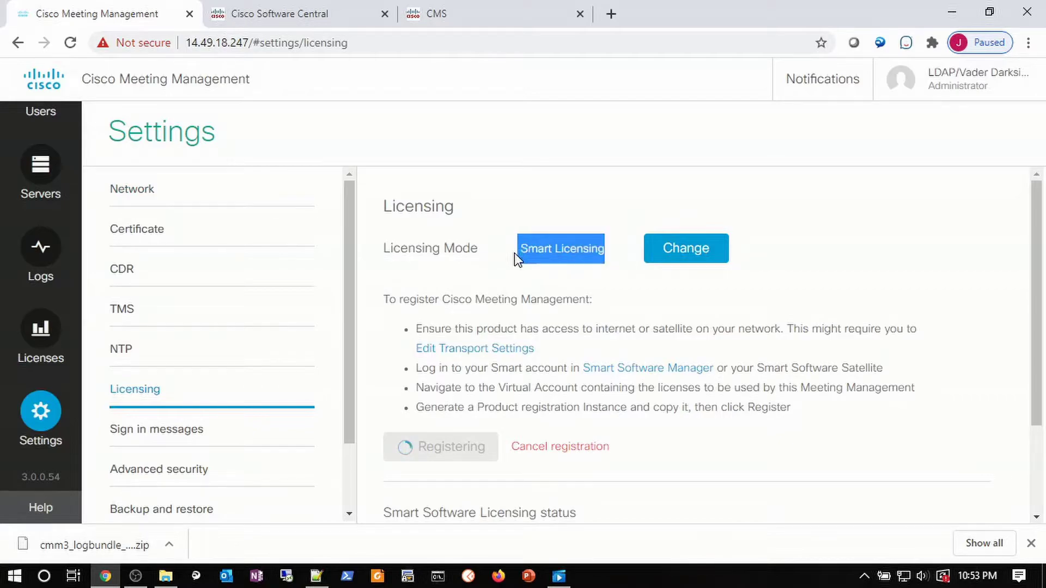
{"action": "left_click", "coordinate": [469, 351]}
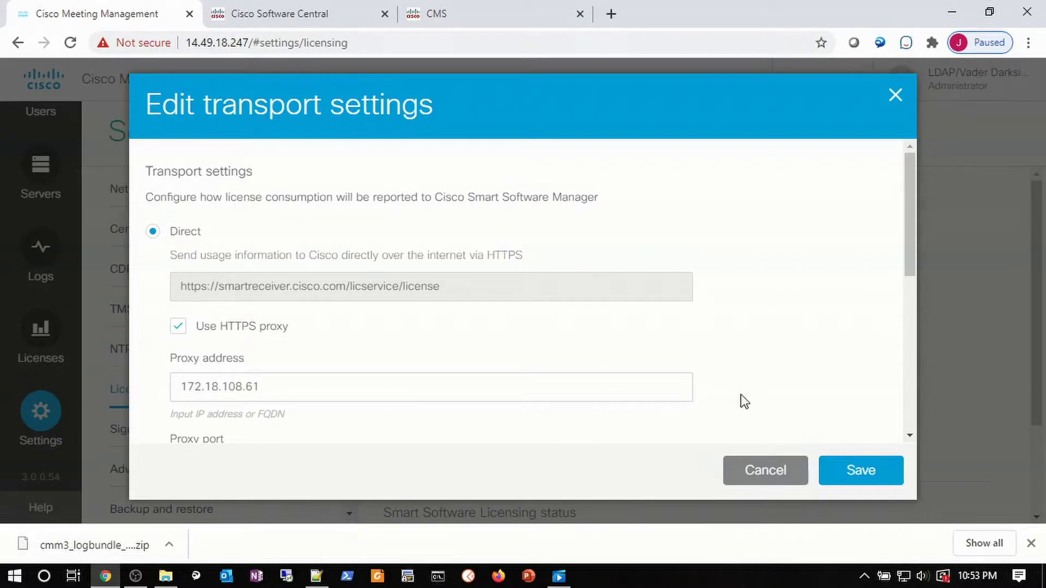
{"action": "left_click", "coordinate": [776, 473]}
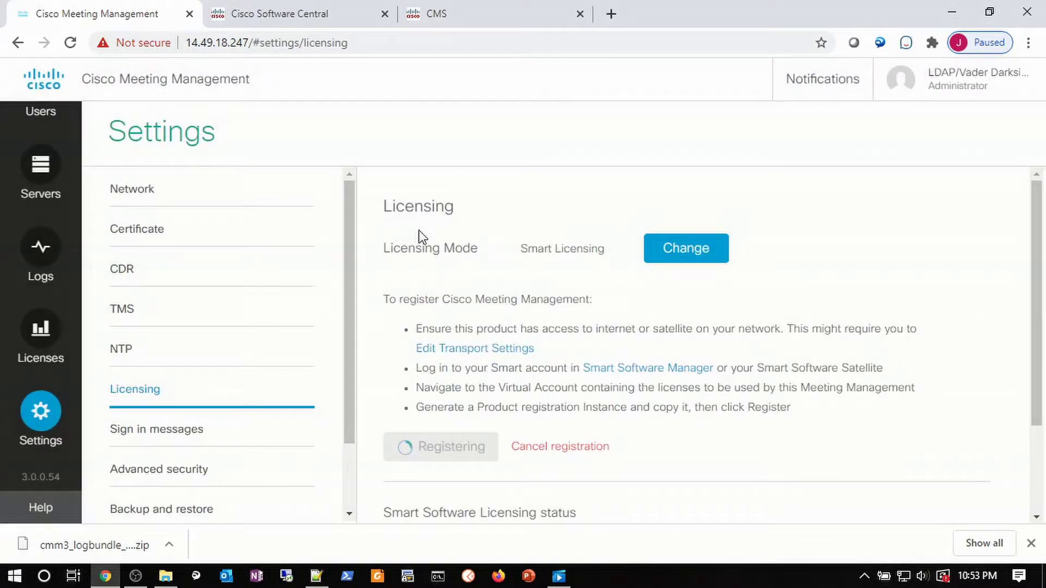
Cancel the pending Smart Software Licensing registration and confirm the cancellation.
{"action": "left_click", "coordinate": [545, 446]}
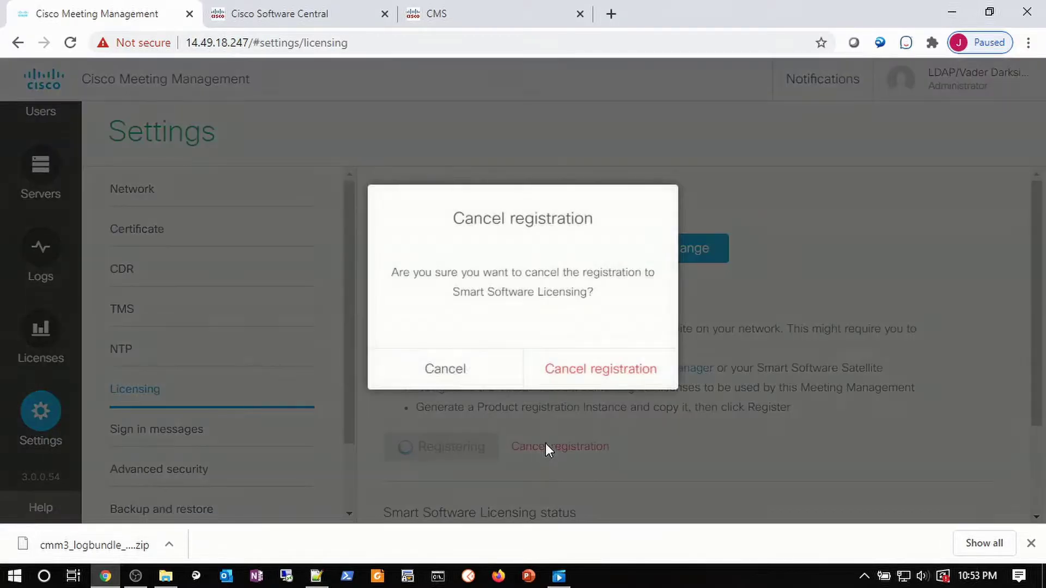
{"action": "left_click", "coordinate": [572, 374]}
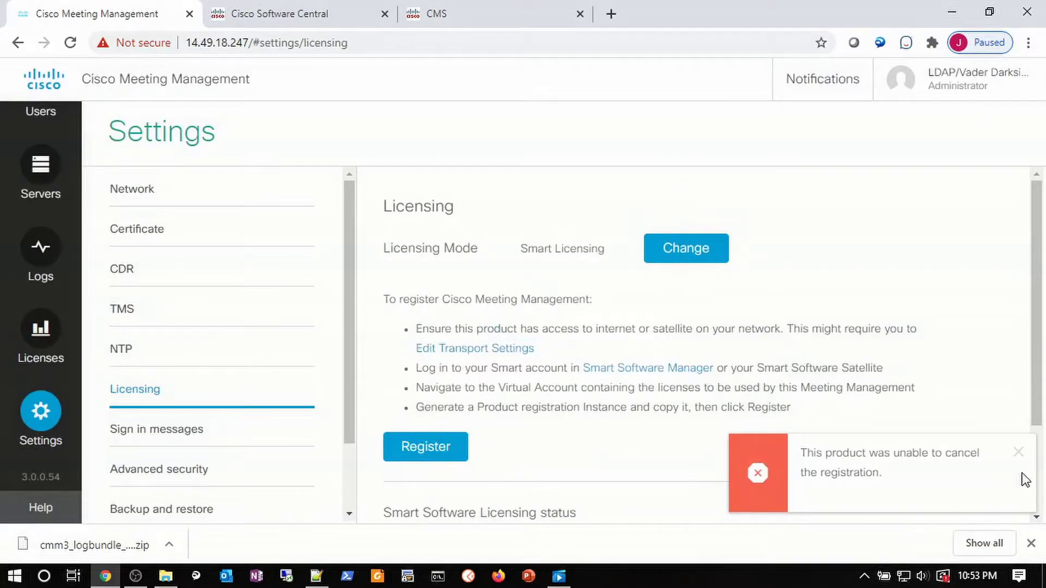
Copy the CMS registration token expiring 2021-Aug-12 from Cisco Software Central and return to the Meeting Management Licensing settings.
{"action": "left_click", "coordinate": [325, 16]}
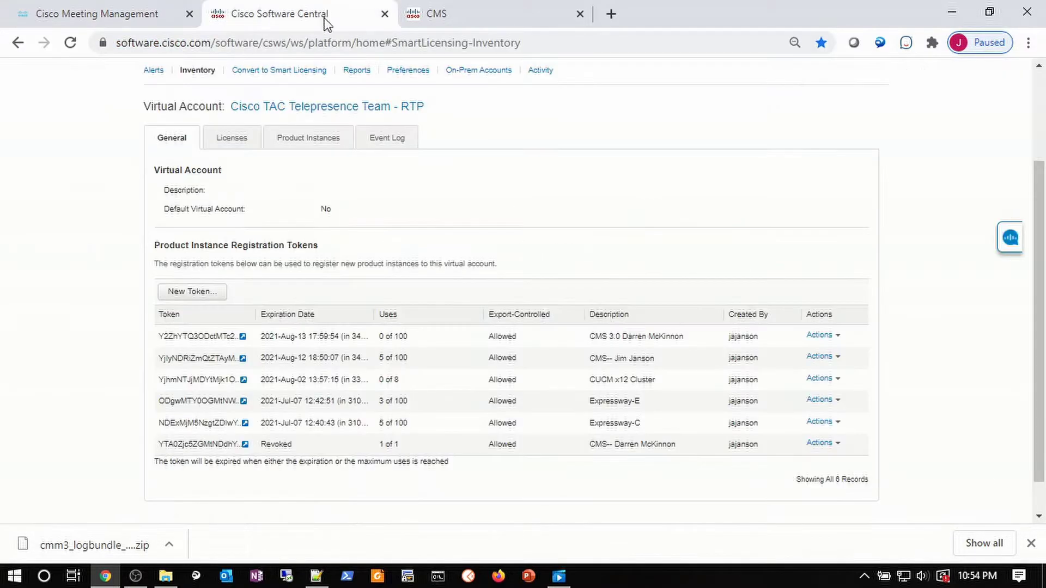
{"action": "left_click", "coordinate": [825, 362]}
{"action": "left_click", "coordinate": [821, 377]}
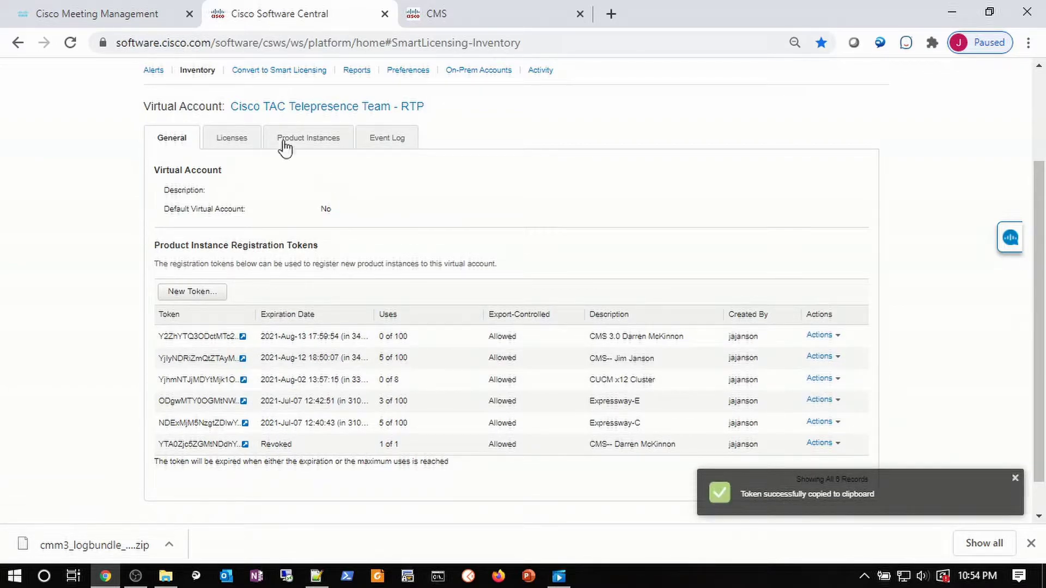
{"action": "left_click", "coordinate": [145, 15]}
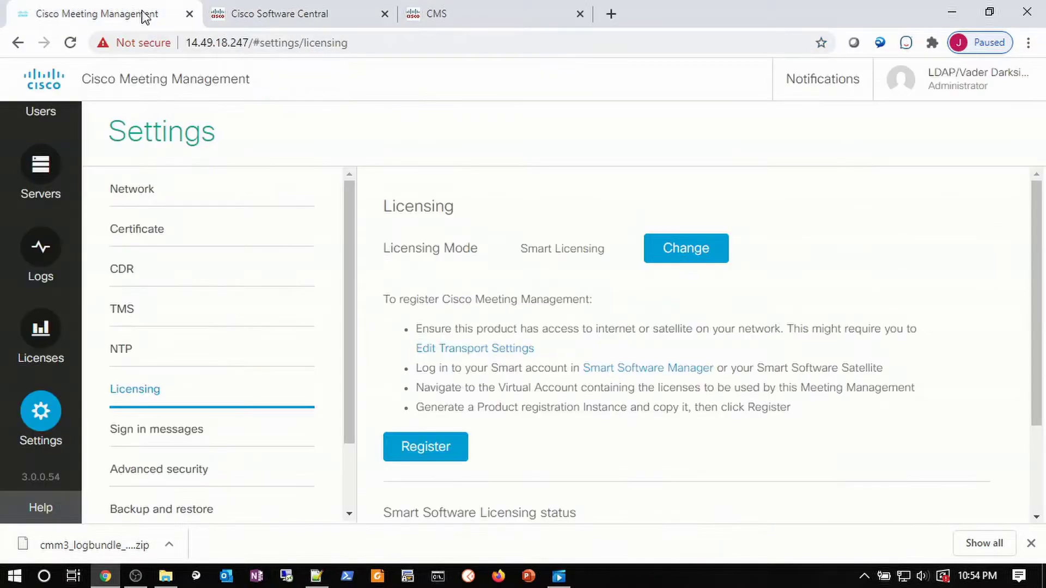
Paste the copied product instance registration token into the Smart Software Licensing registration, submit it, and dismiss the registration dialog.
{"action": "left_click", "coordinate": [400, 437]}
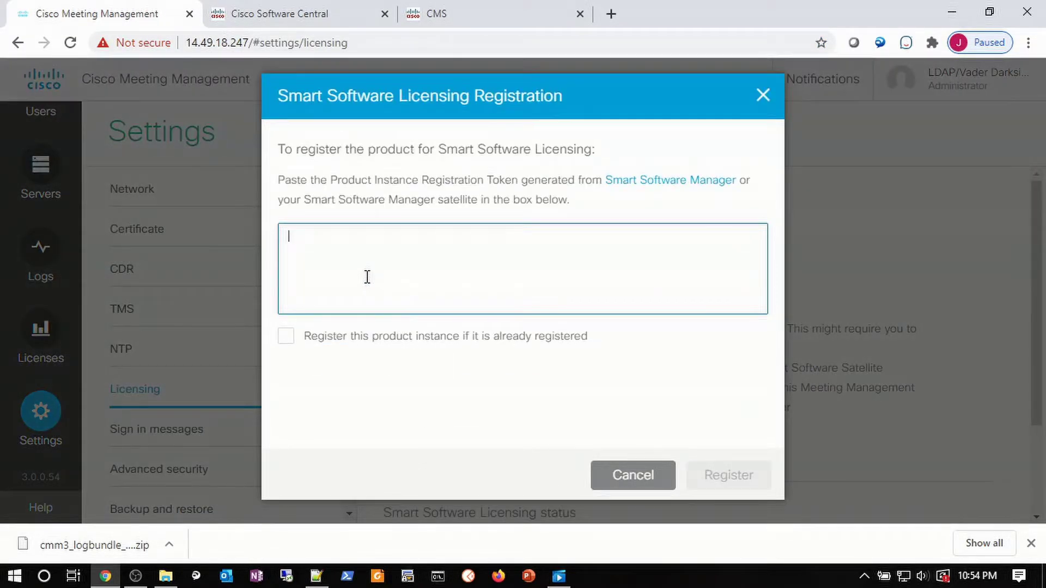
{"action": "key", "text": "ctrl+v"}
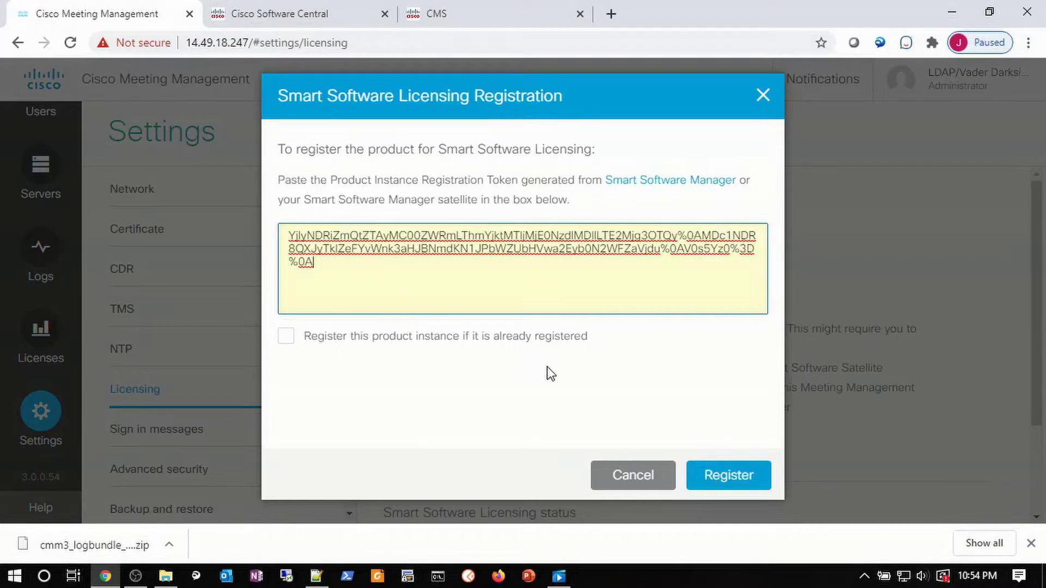
{"action": "left_click", "coordinate": [715, 475]}
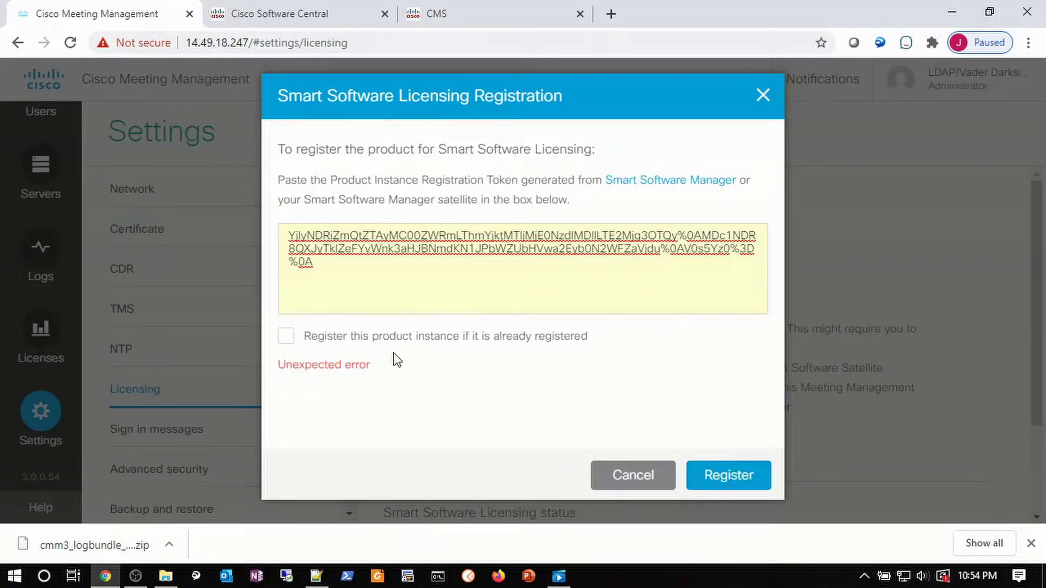
{"action": "left_click", "coordinate": [611, 479]}
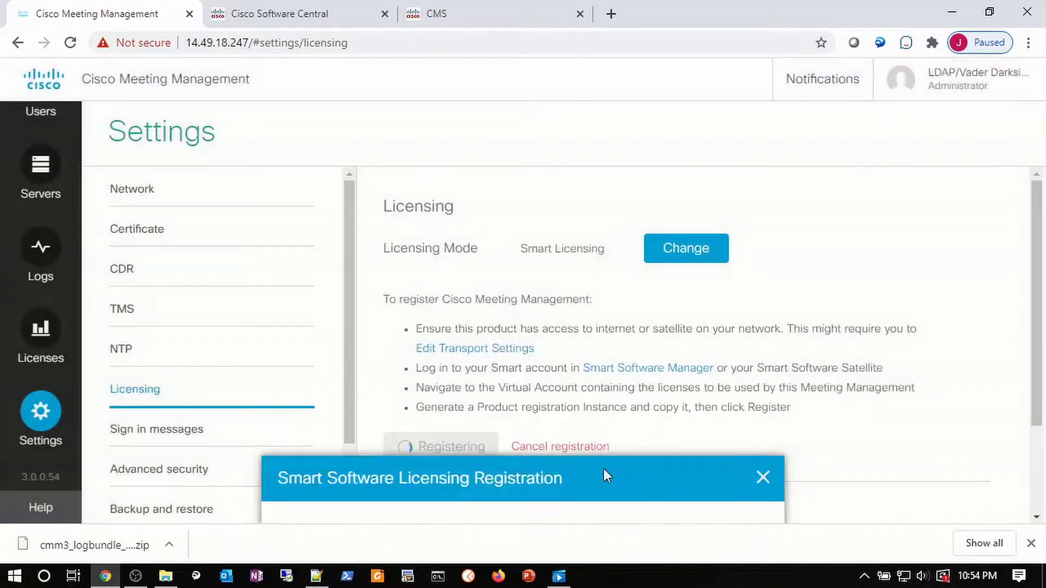
Download the log bundle from the Meeting Management logs.
{"action": "left_click", "coordinate": [40, 250]}
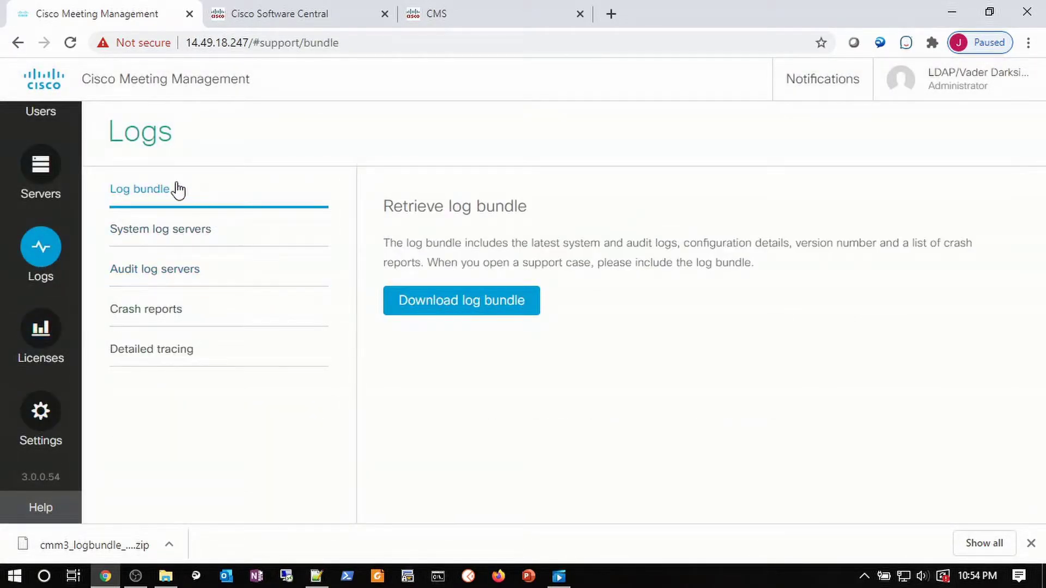
{"action": "left_click", "coordinate": [479, 312]}
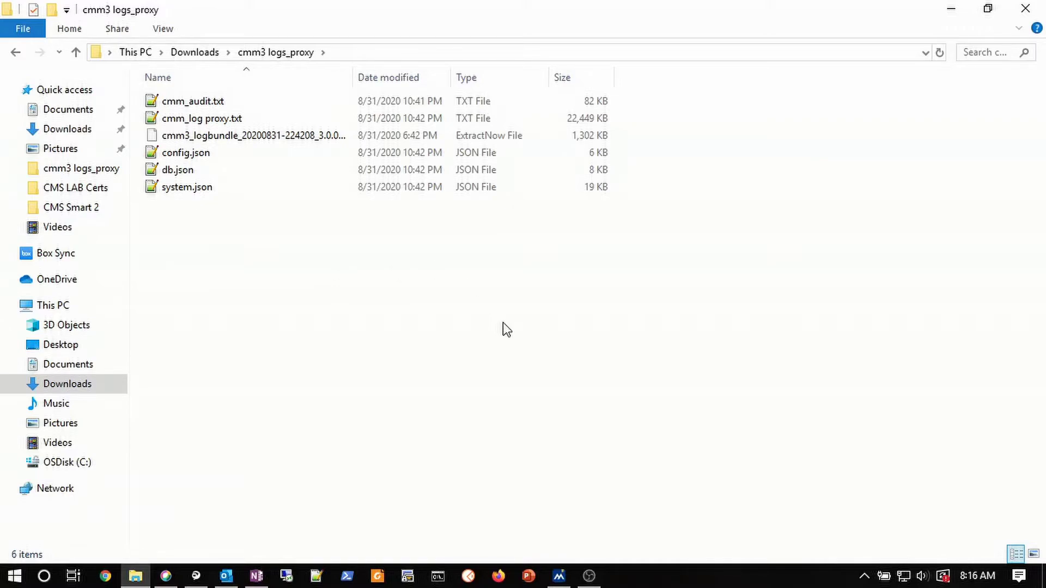
Open cmm_log proxy.txt from the cmm3 logs_proxy folder and find all occurrences of smartreceiver.cisco.com in the document.
{"action": "double_click", "coordinate": [202, 120]}
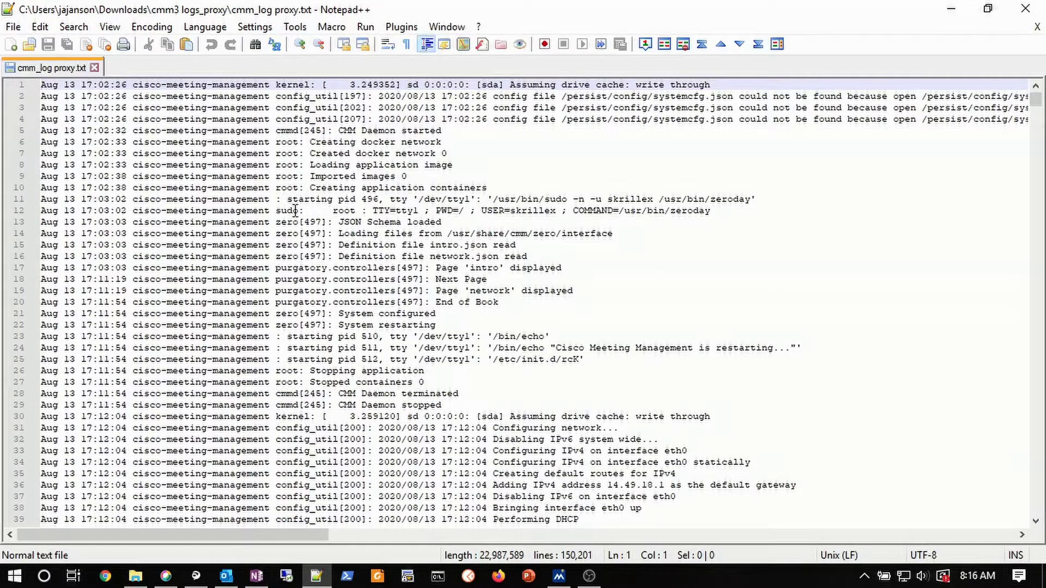
{"action": "left_click", "coordinate": [295, 211]}
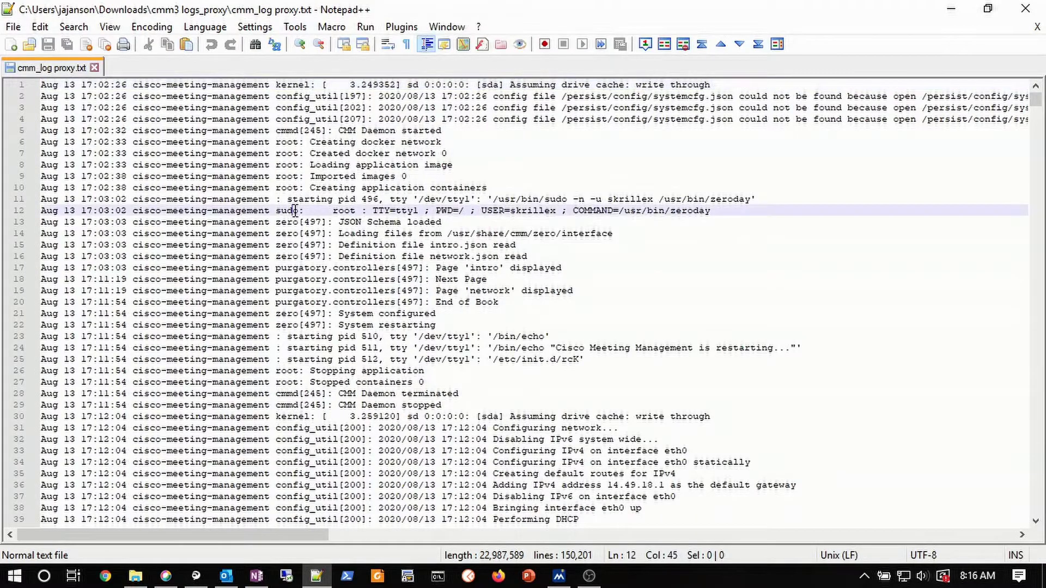
{"action": "double_click", "coordinate": [294, 211]}
{"action": "key", "text": "ctrl+f"}
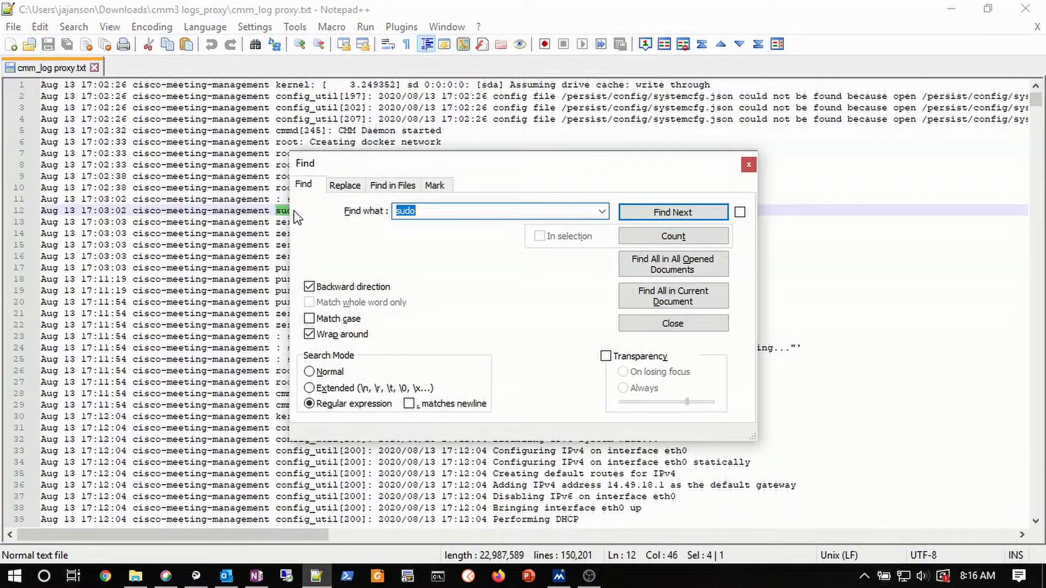
{"action": "key", "text": "ctrl+v"}
{"action": "left_click", "coordinate": [636, 292]}
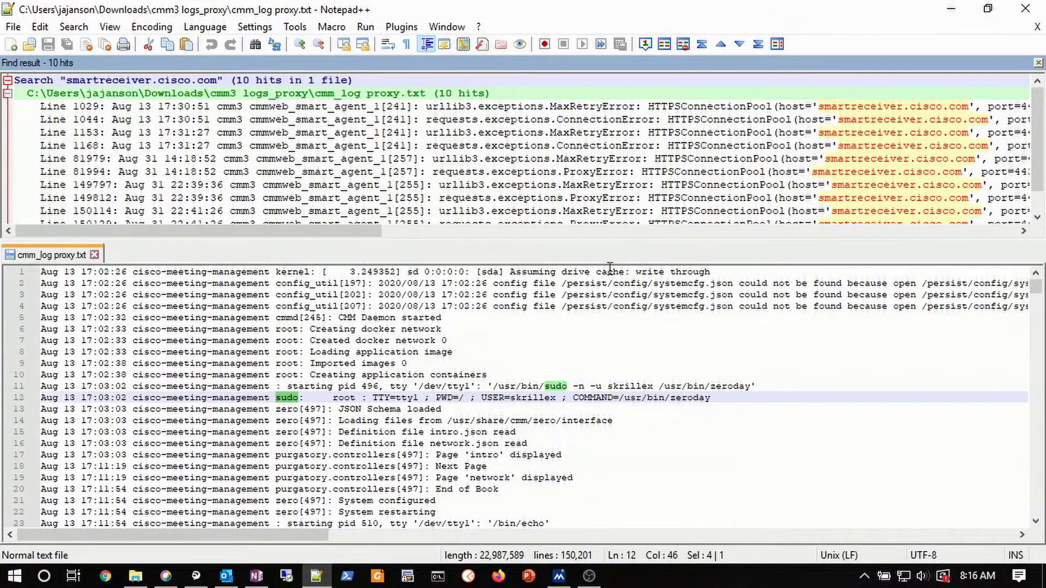
Go to the smartreceiver.cisco.com hit on line 149812 and examine the ProxyError entry, its host and the failure reason at the line's end.
{"action": "left_click", "coordinate": [556, 199]}
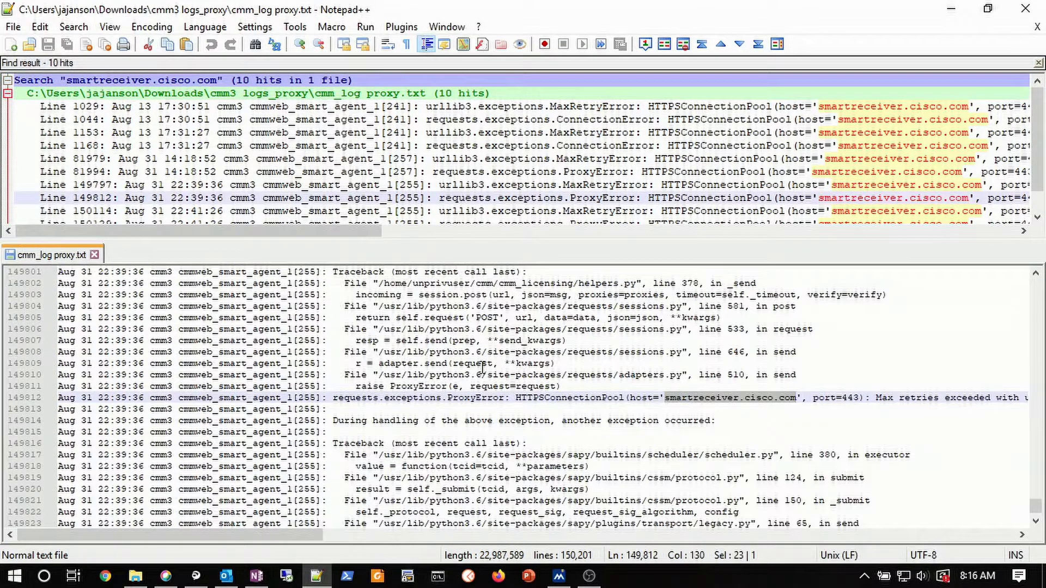
{"action": "double_click", "coordinate": [403, 398]}
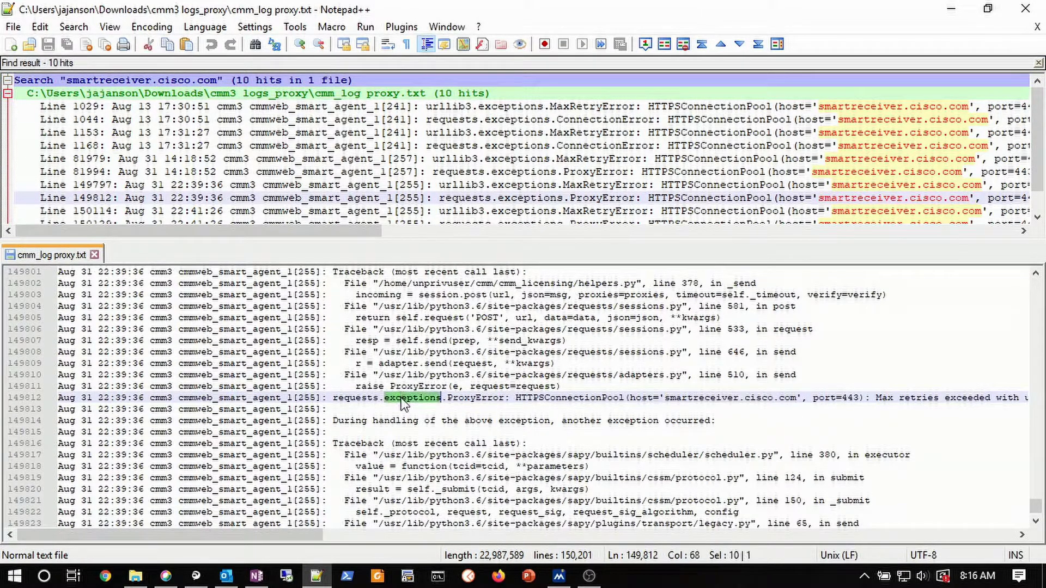
{"action": "double_click", "coordinate": [475, 398]}
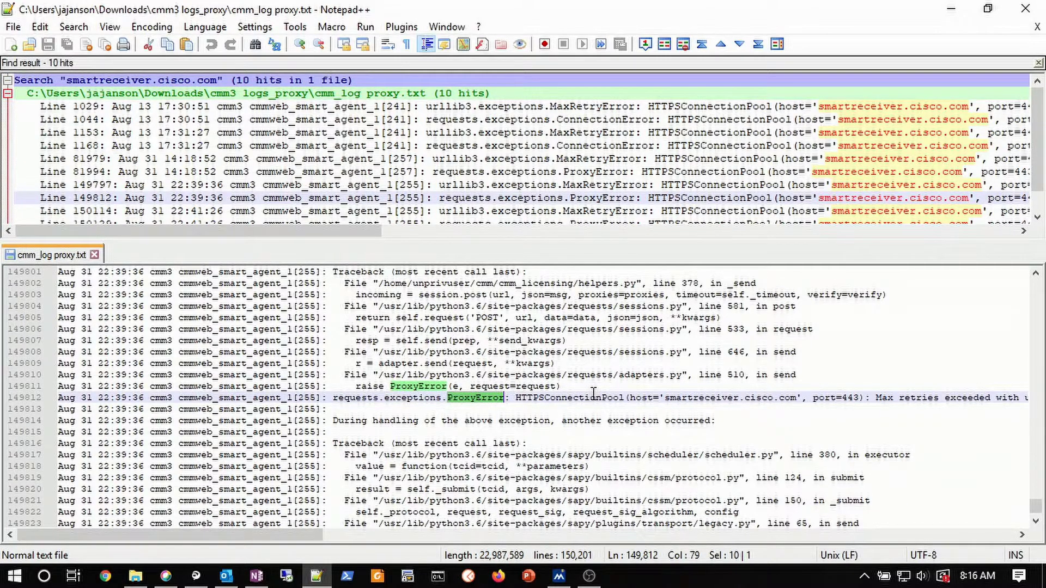
{"action": "double_click", "coordinate": [681, 398]}
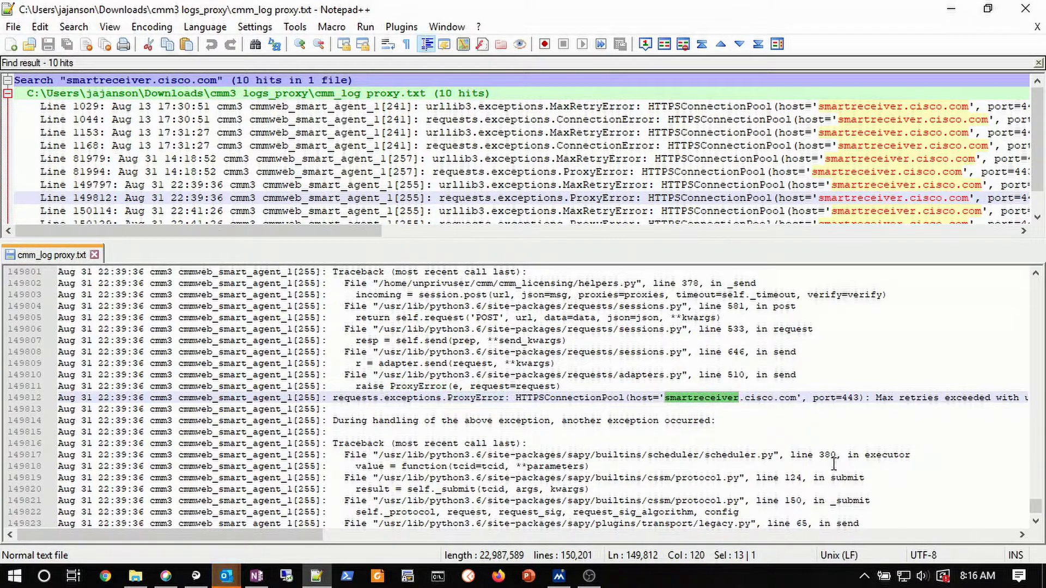
{"action": "left_click_drag", "start_coordinate": [315, 532], "coordinate": [792, 554]}
{"action": "key", "text": "shift+Down"}
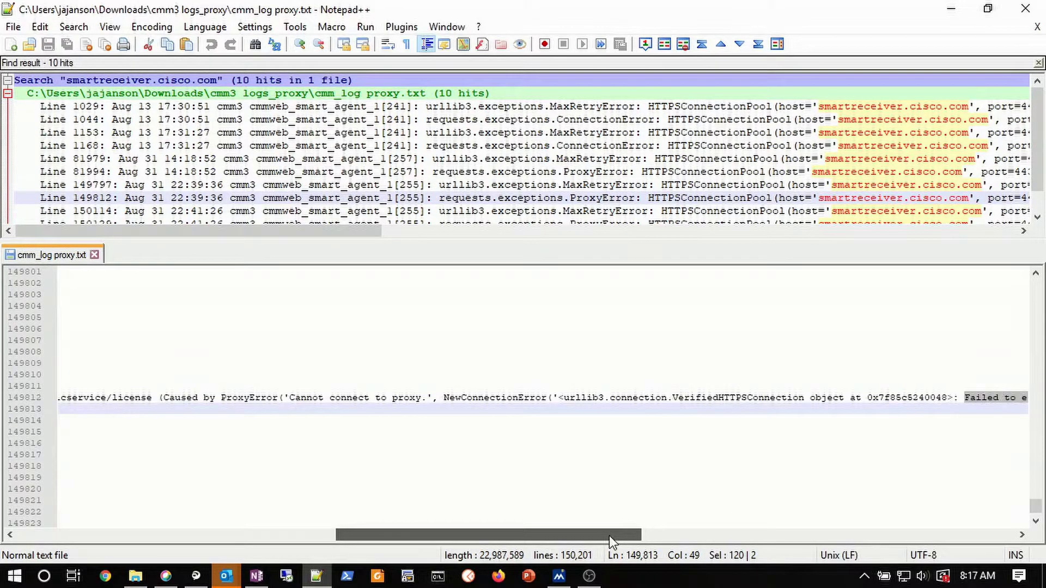
{"action": "left_click_drag", "start_coordinate": [609, 535], "coordinate": [746, 535]}
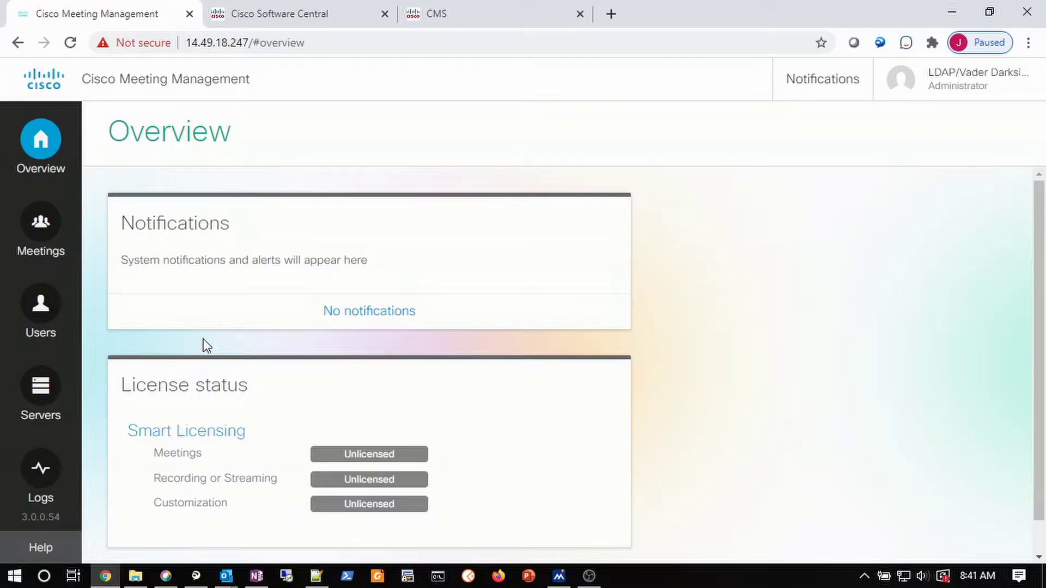
In the Meeting Management Licensing transport settings, set the HTTPS proxy address to 172.18.108.60 and save.
{"action": "scroll", "coordinate": [76, 398], "scroll_direction": "down", "scroll_amount": 3}
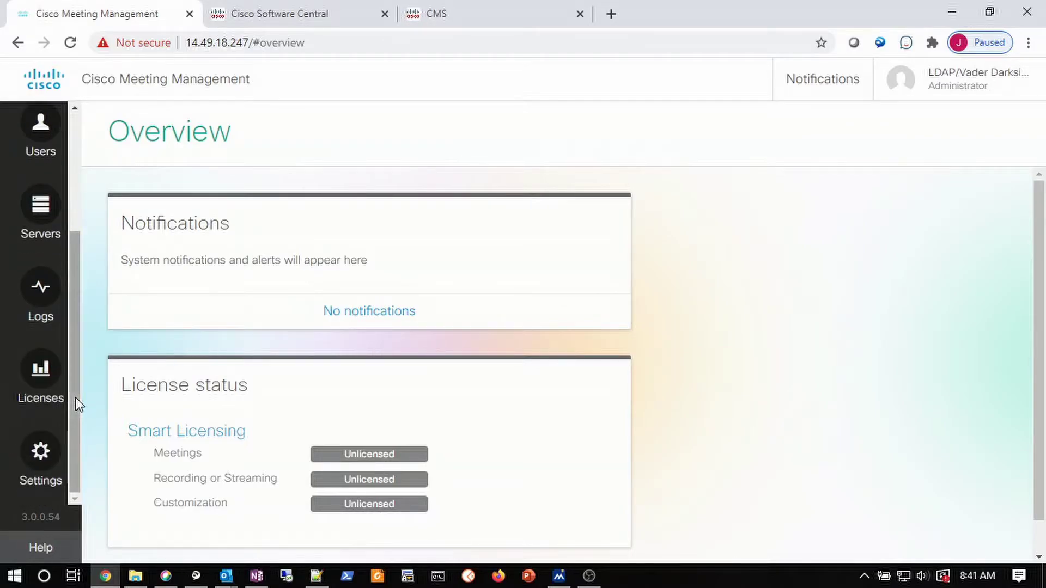
{"action": "left_click", "coordinate": [43, 450]}
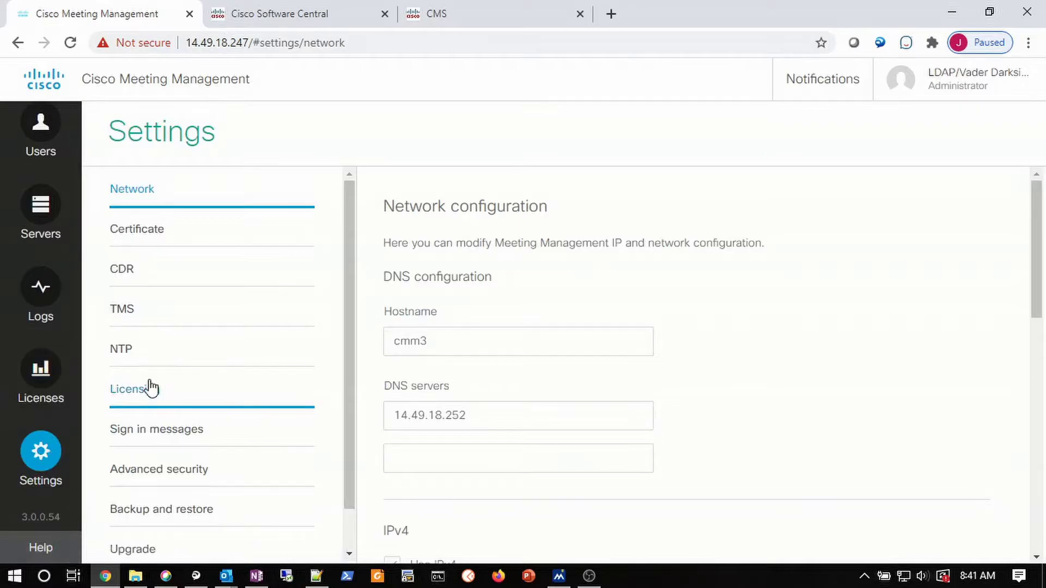
{"action": "left_click", "coordinate": [151, 389]}
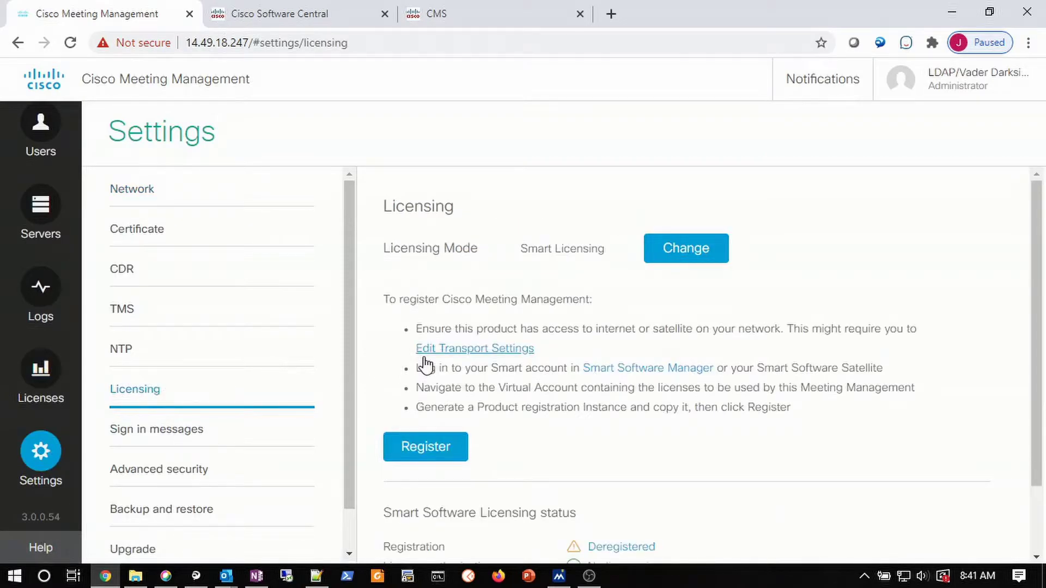
{"action": "left_click", "coordinate": [497, 351]}
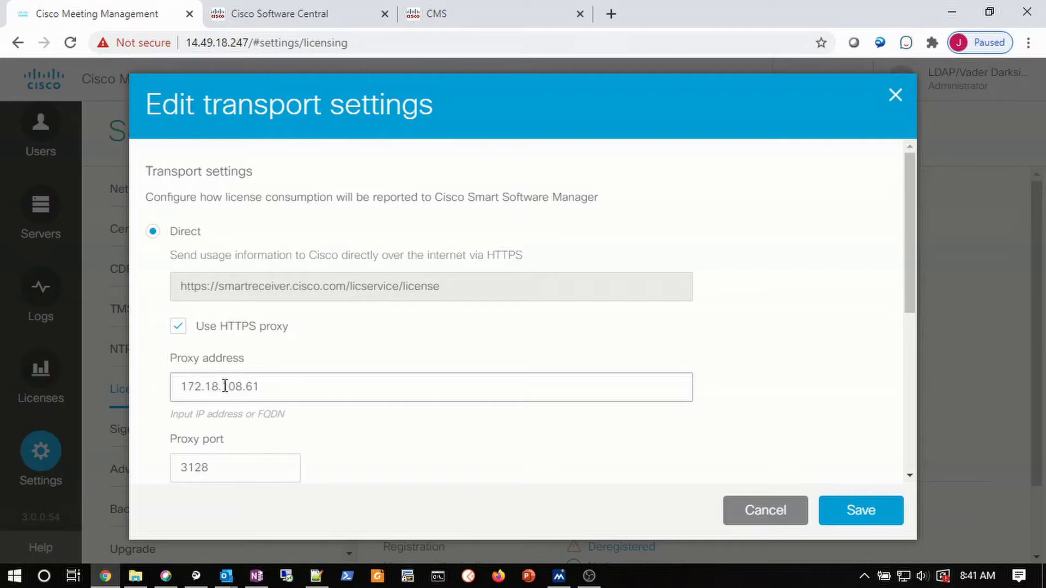
{"action": "left_click", "coordinate": [261, 386]}
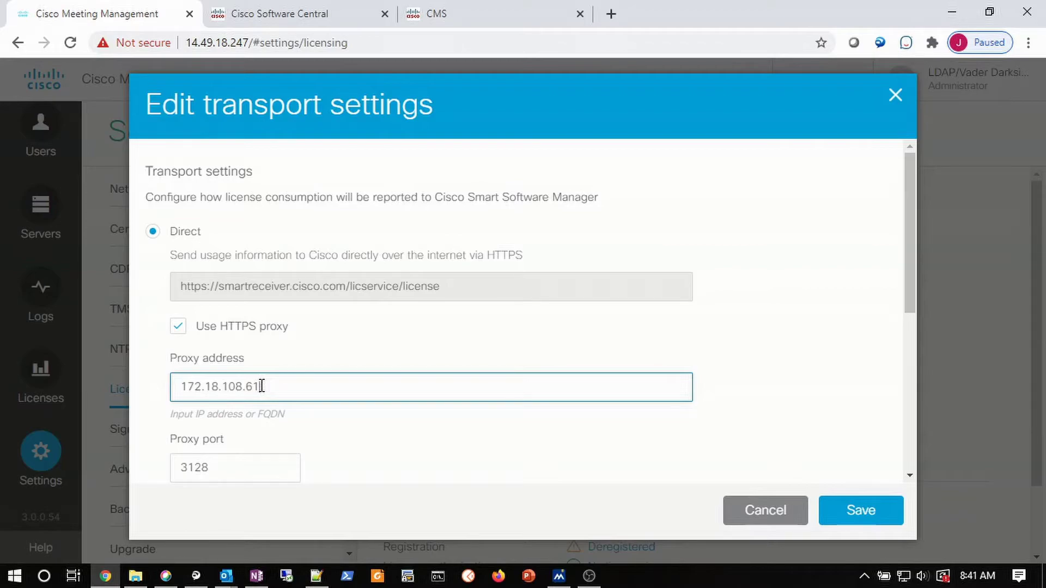
{"action": "key", "text": "BackSpace"}
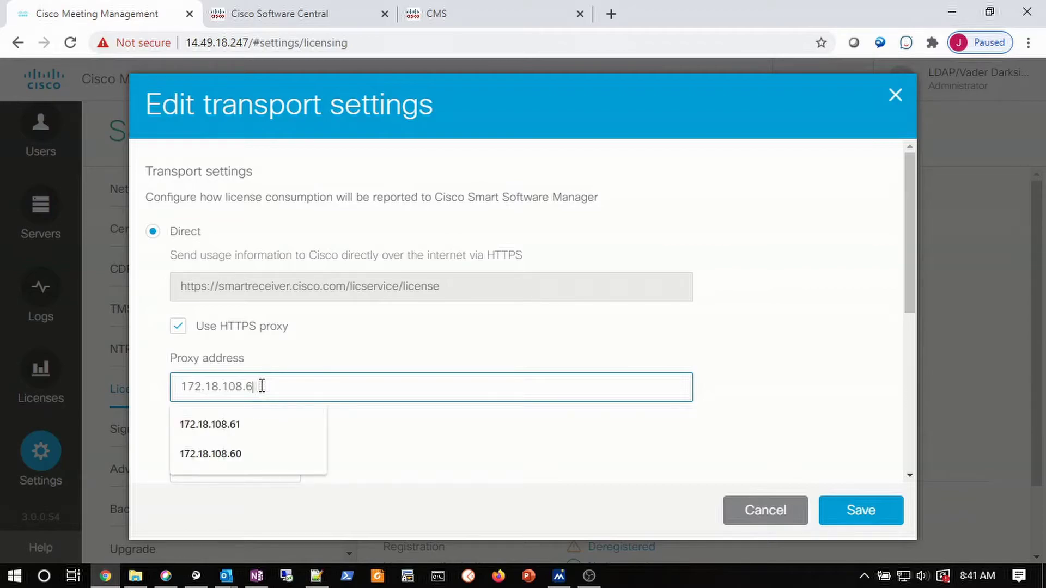
{"action": "type", "text": "0"}
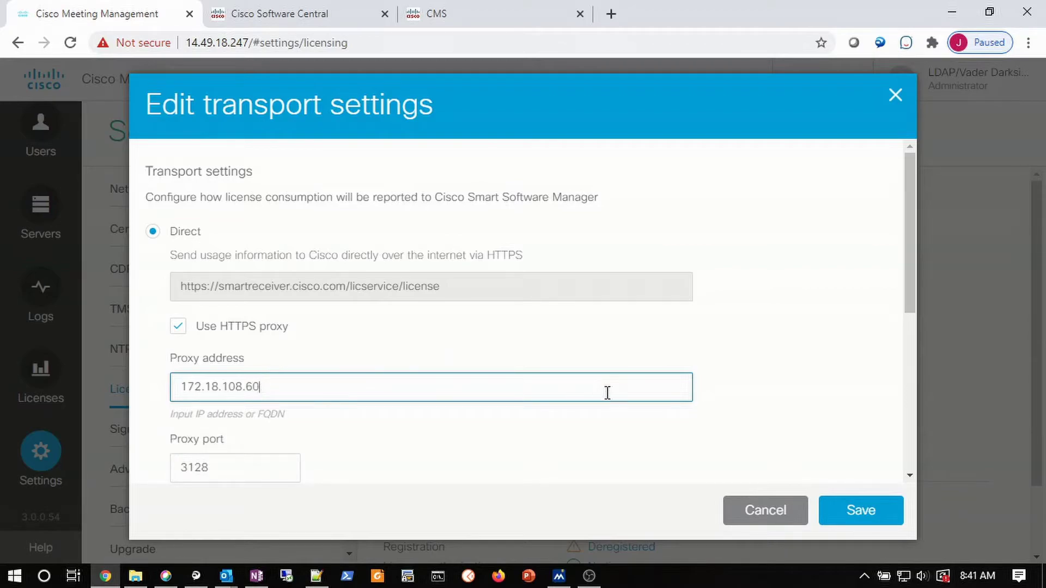
{"action": "left_click", "coordinate": [844, 507]}
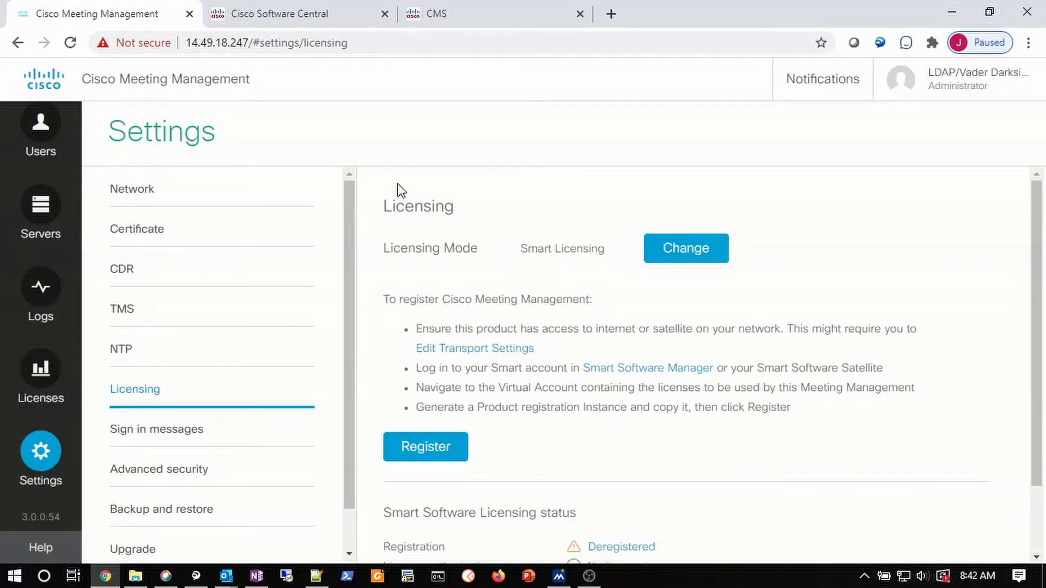
Copy the CMS registration token expiring 2021-Aug-12 without its final character from Cisco Software Central and return to Meeting Management.
{"action": "left_click", "coordinate": [299, 18]}
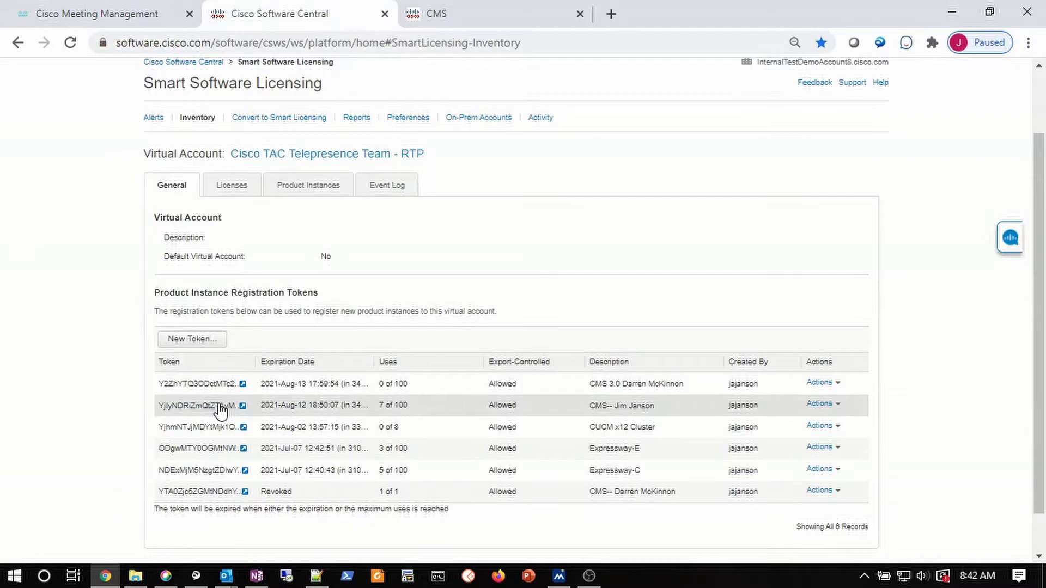
{"action": "left_click", "coordinate": [822, 406]}
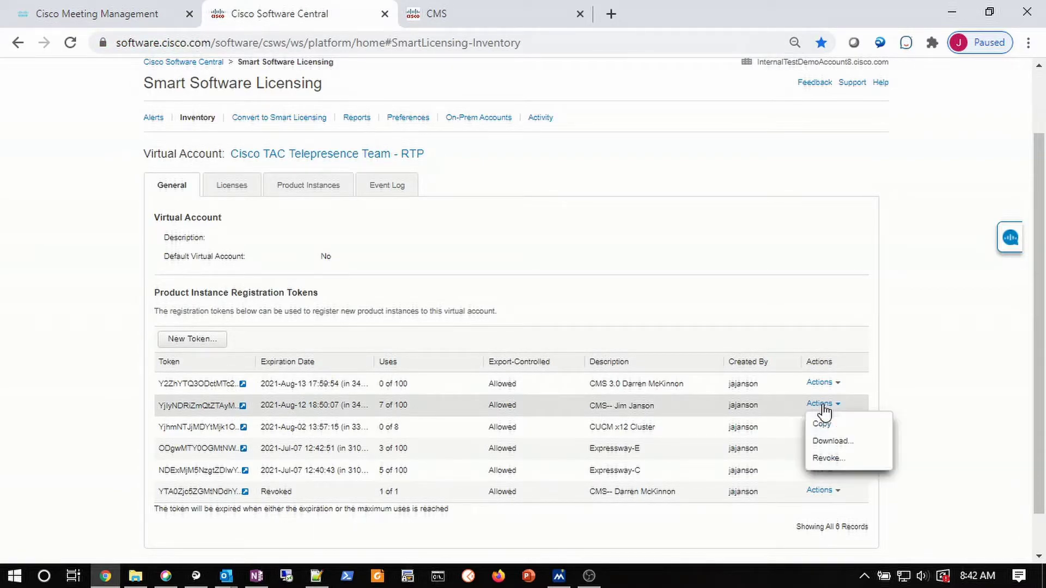
{"action": "left_click", "coordinate": [193, 406]}
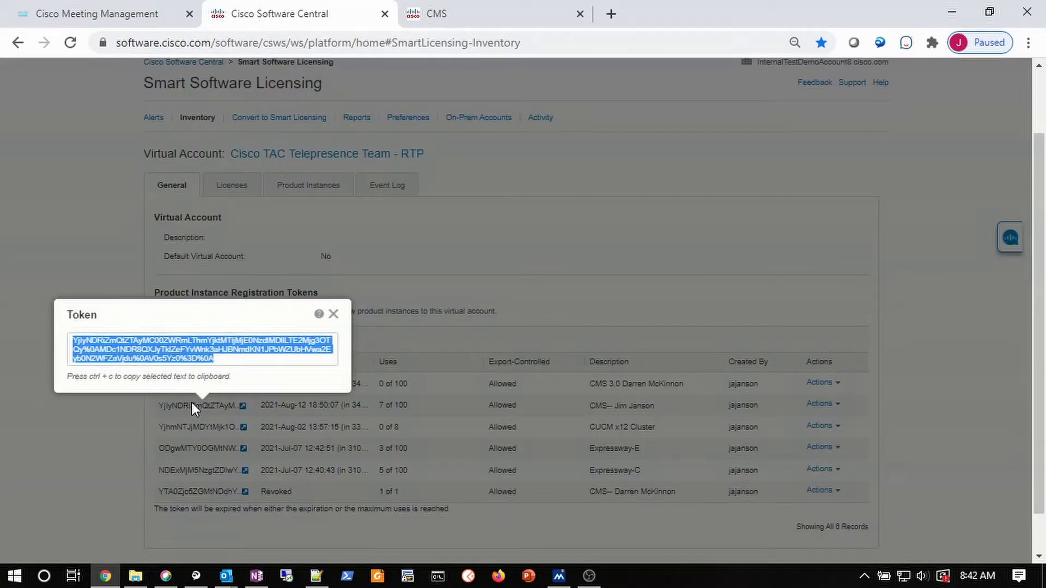
{"action": "left_click", "coordinate": [207, 362]}
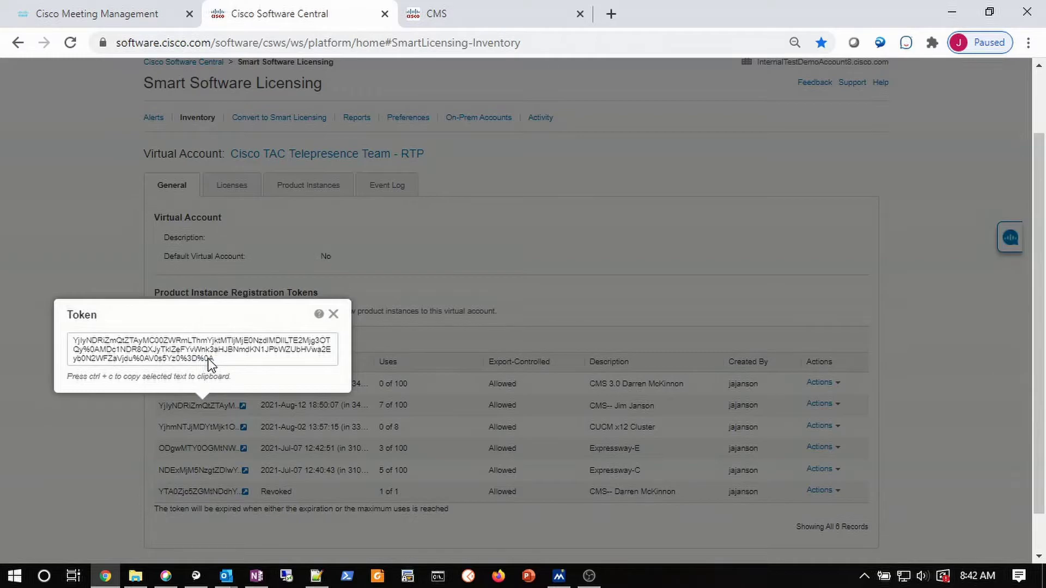
{"action": "left_click_drag", "start_coordinate": [209, 359], "coordinate": [62, 347]}
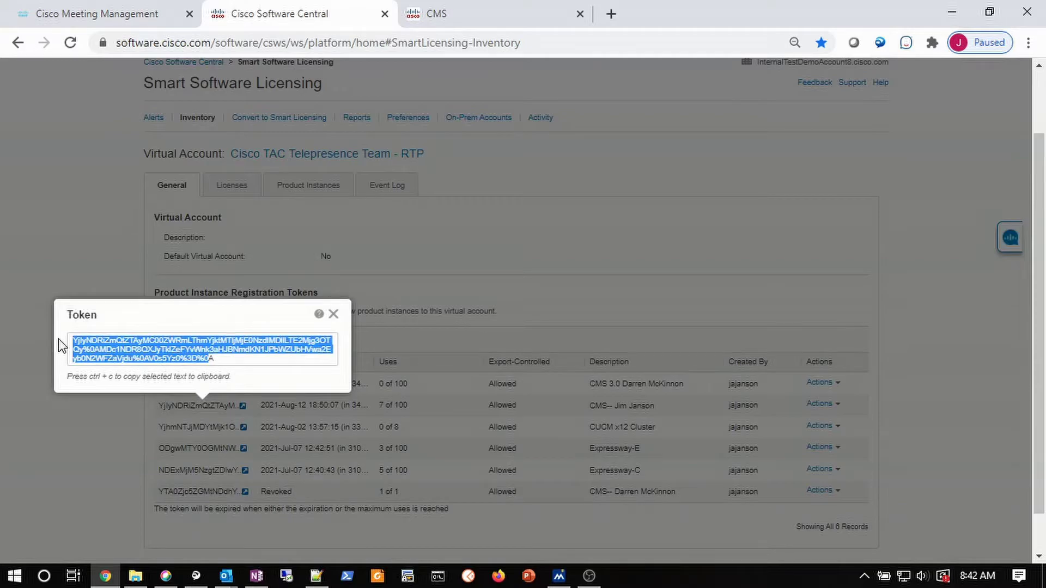
{"action": "left_click", "coordinate": [137, 14]}
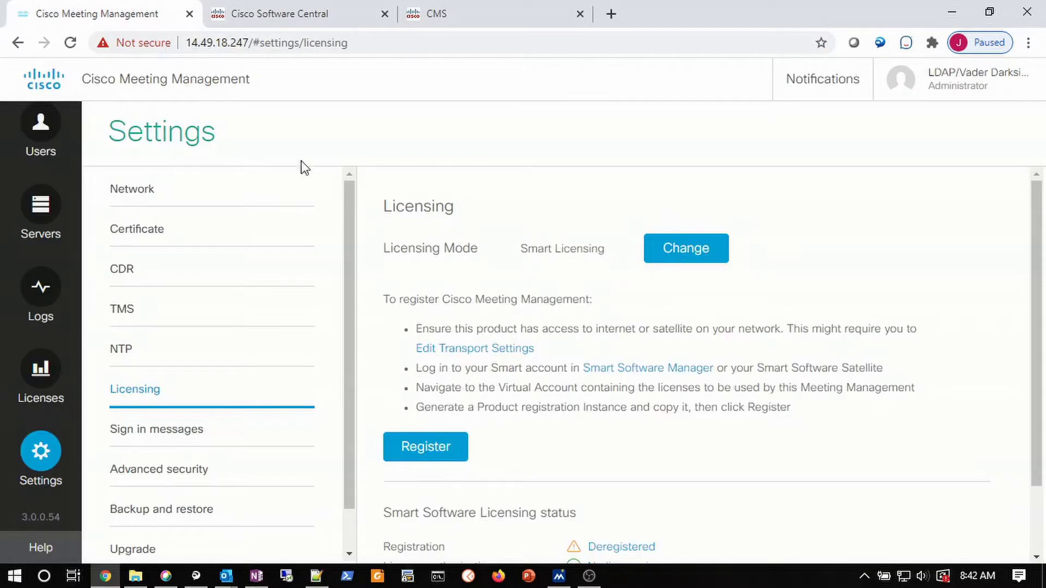
Start a Smart Software Licensing registration, paste the incomplete product instance registration token, and submit it.
{"action": "left_click", "coordinate": [447, 446]}
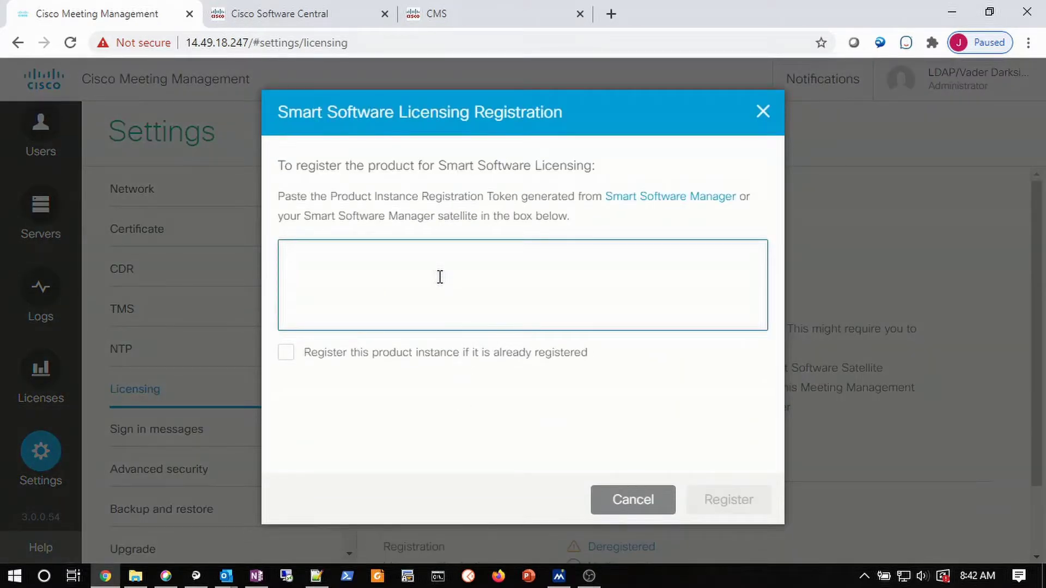
{"action": "key", "text": "ctrl+v"}
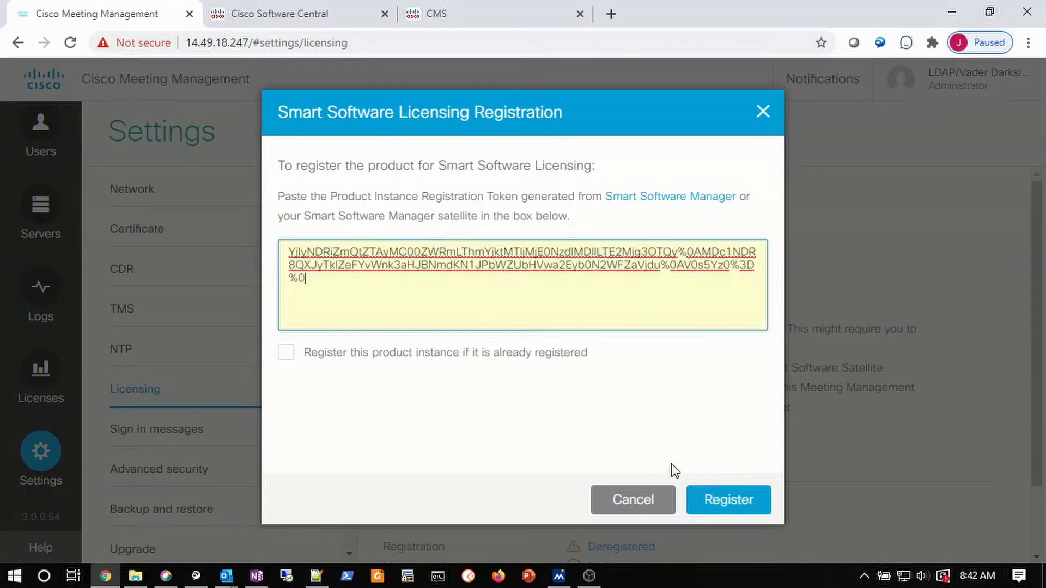
{"action": "left_click", "coordinate": [714, 501]}
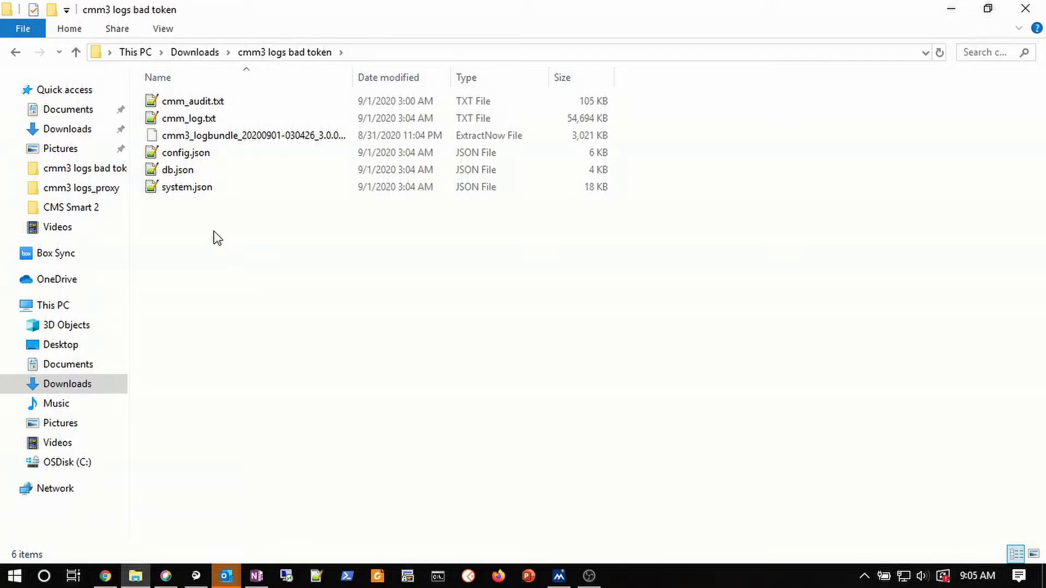
Open cmm_log.txt from the bad token log bundle and find all occurrences of sapy.errors.ResponseError in the document.
{"action": "double_click", "coordinate": [184, 117]}
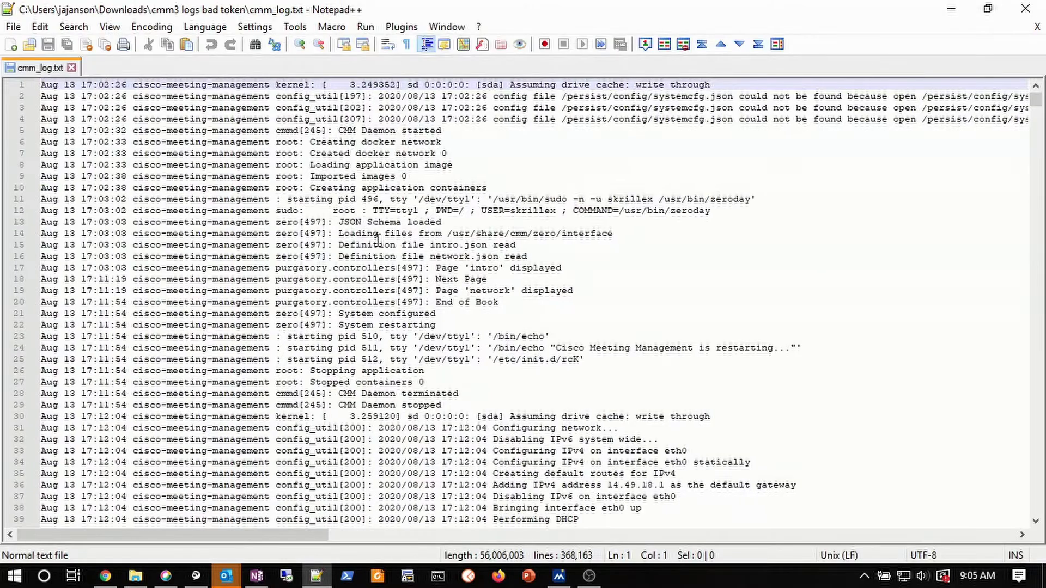
{"action": "left_click", "coordinate": [375, 240]}
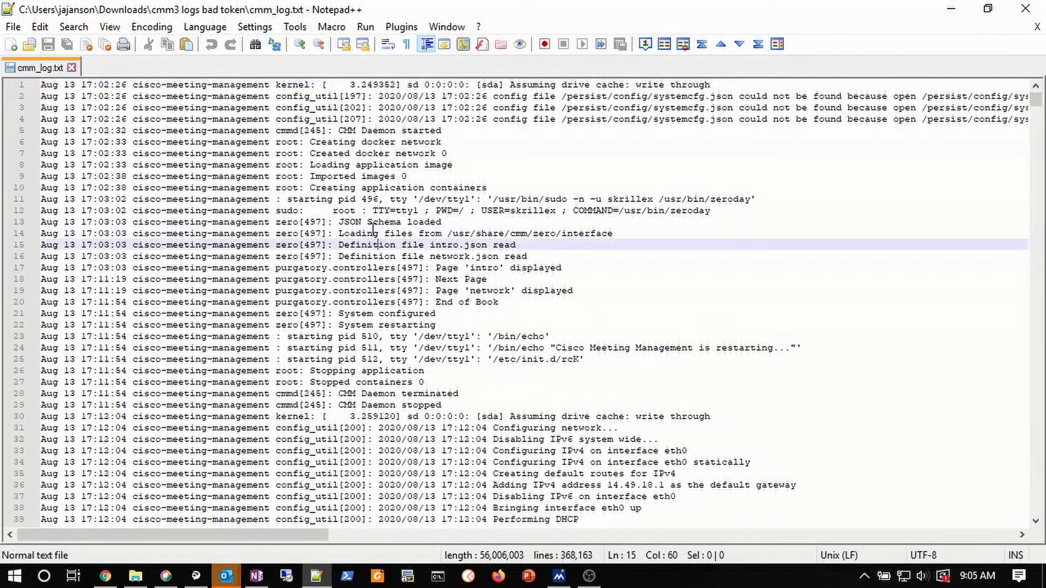
{"action": "key", "text": "ctrl+f"}
{"action": "type", "text": "sapy.errors.ResponseError"}
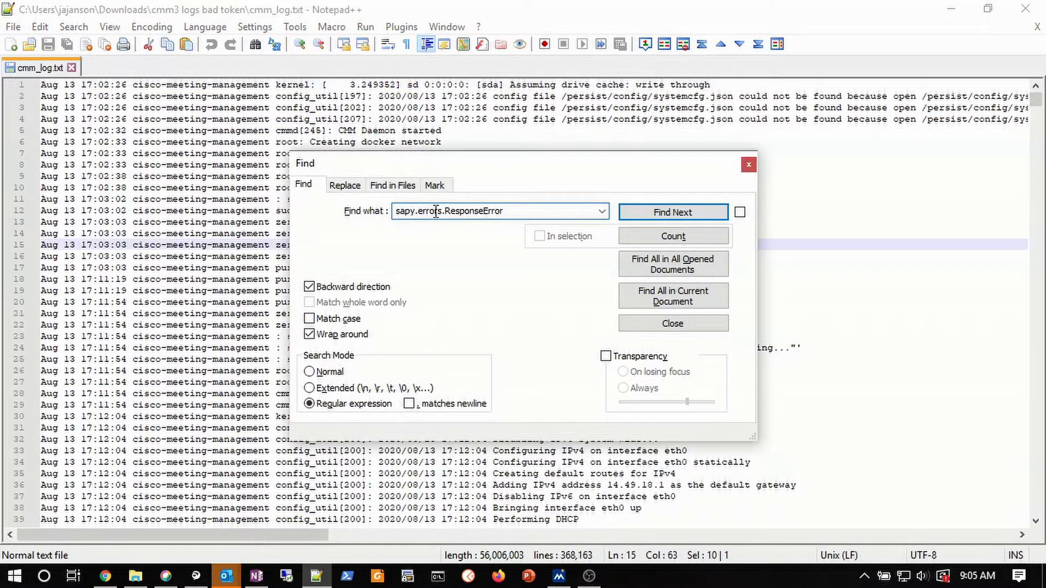
{"action": "left_click", "coordinate": [677, 295]}
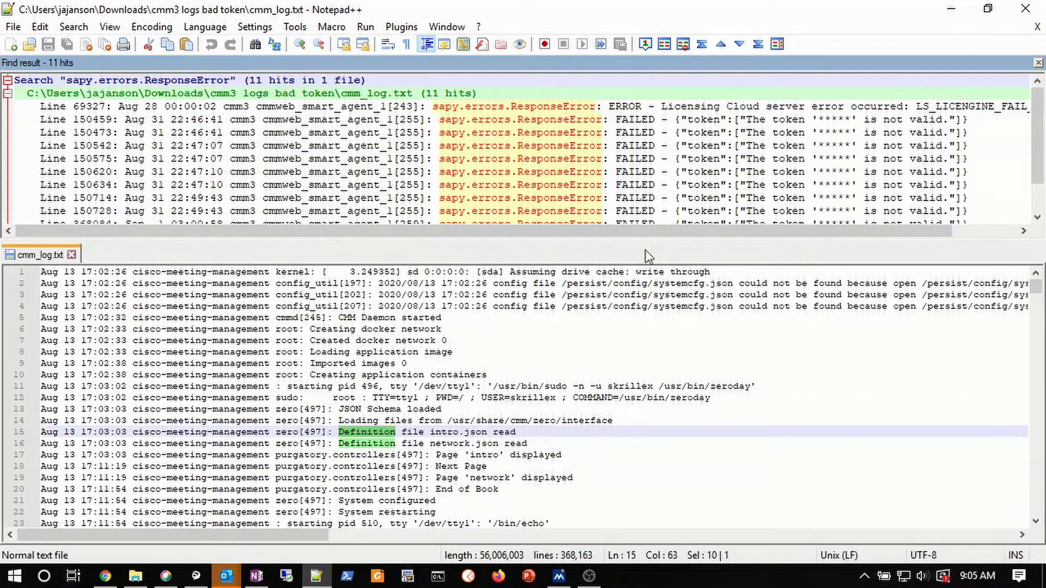
Go to the sapy.errors.ResponseError hit on line 150542 and examine its status and the token error text.
{"action": "double_click", "coordinate": [539, 144]}
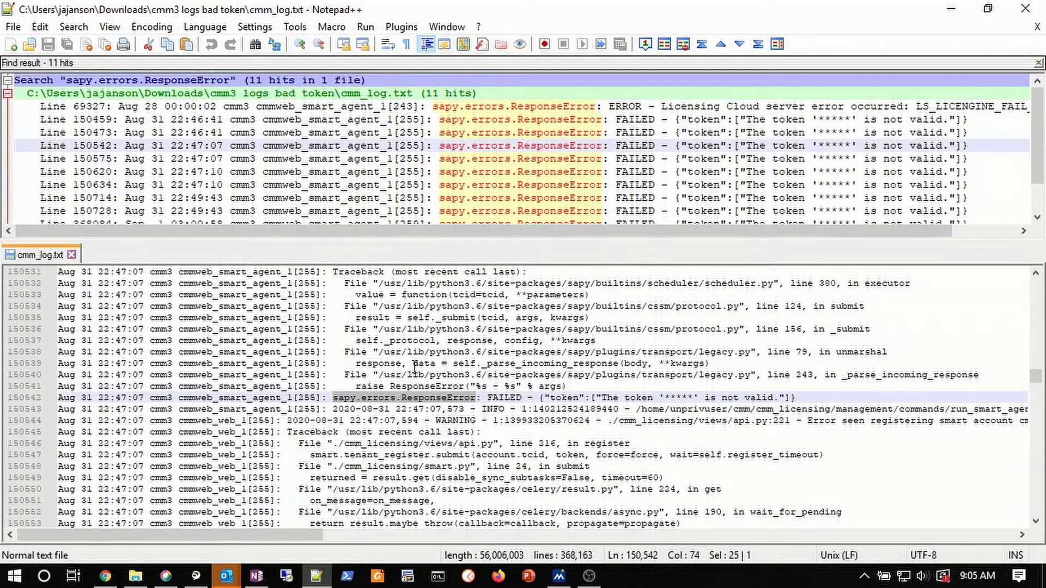
{"action": "left_click", "coordinate": [493, 397]}
{"action": "double_click", "coordinate": [492, 397]}
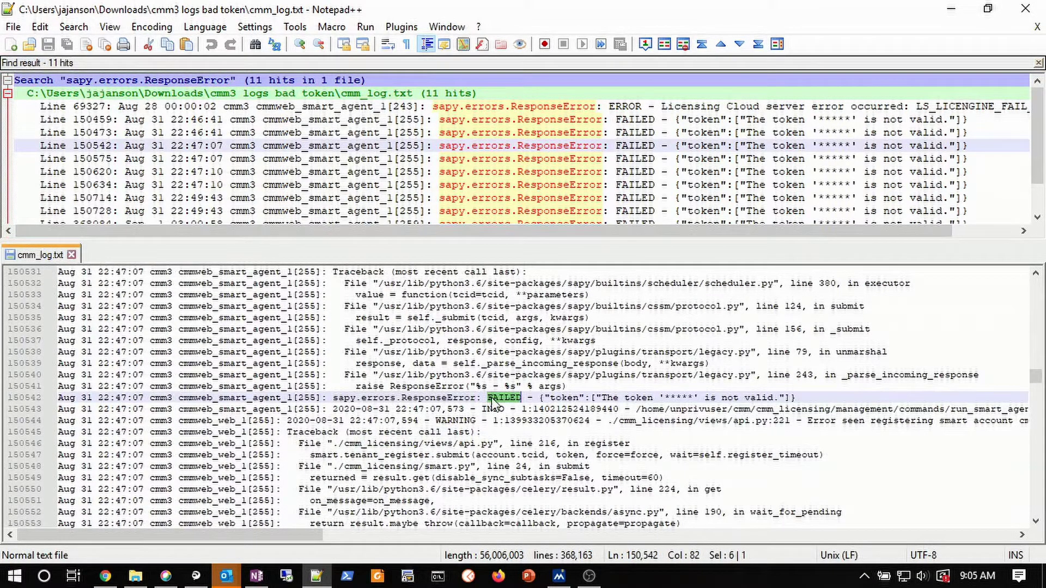
{"action": "left_click", "coordinate": [568, 397]}
{"action": "double_click", "coordinate": [568, 397]}
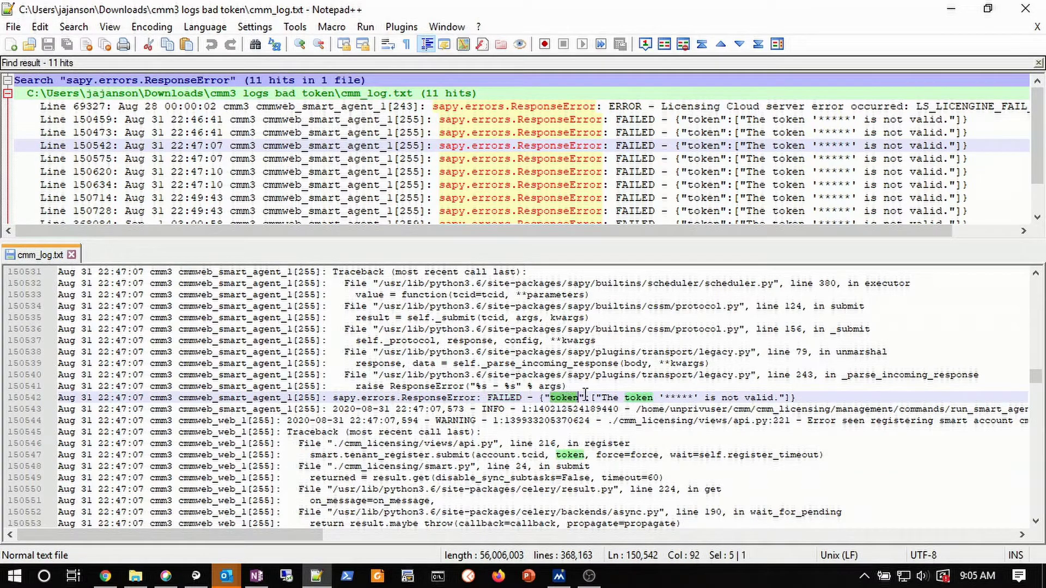
{"action": "left_click_drag", "start_coordinate": [603, 397], "coordinate": [778, 397]}
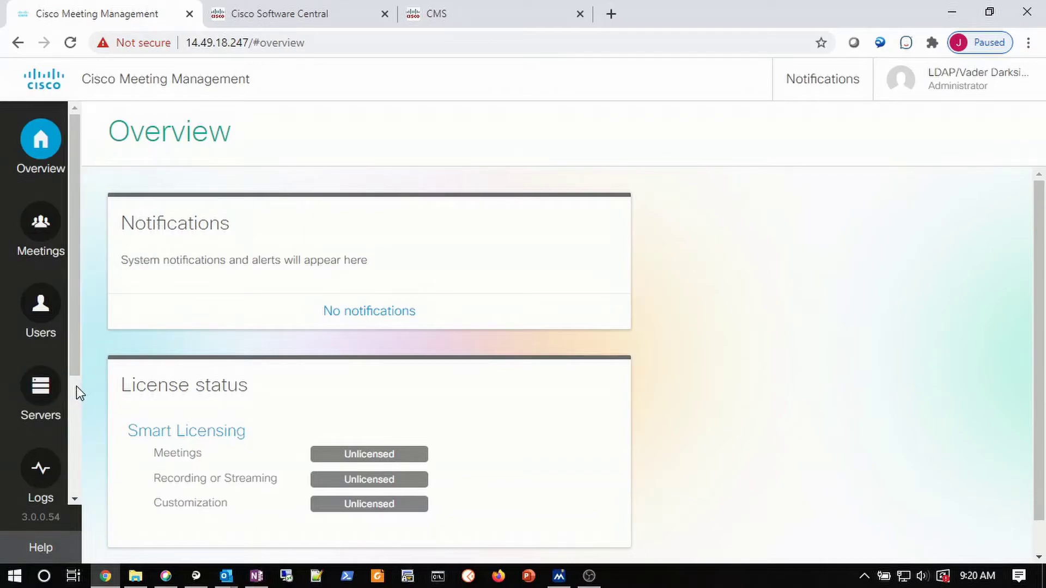
Start a Smart Software Licensing registration from the Licensing settings of Cisco Meeting Management.
{"action": "scroll", "coordinate": [71, 369], "scroll_direction": "down", "scroll_amount": 3}
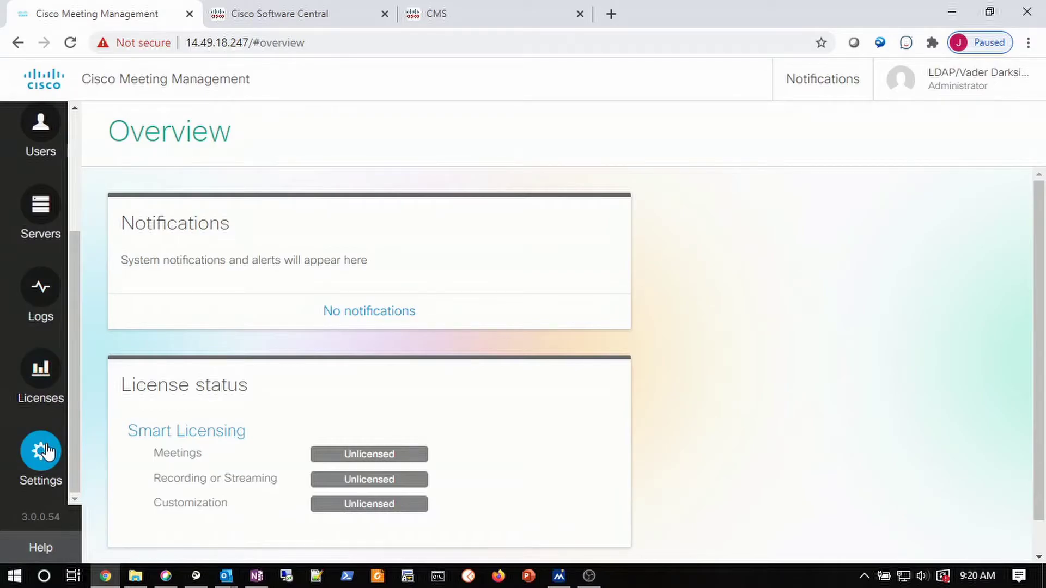
{"action": "left_click", "coordinate": [46, 451]}
{"action": "left_click", "coordinate": [140, 390]}
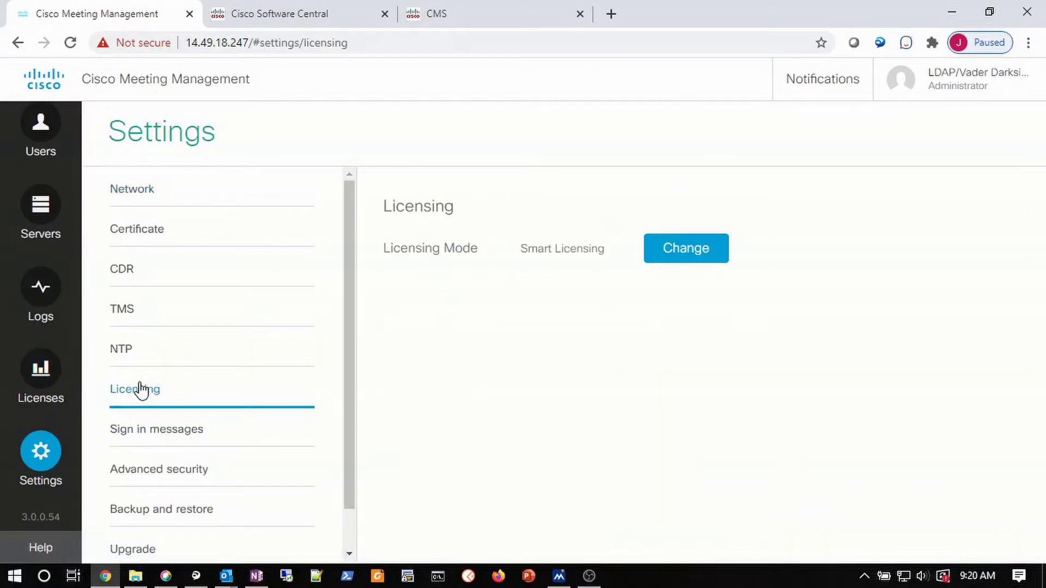
{"action": "left_click", "coordinate": [413, 443]}
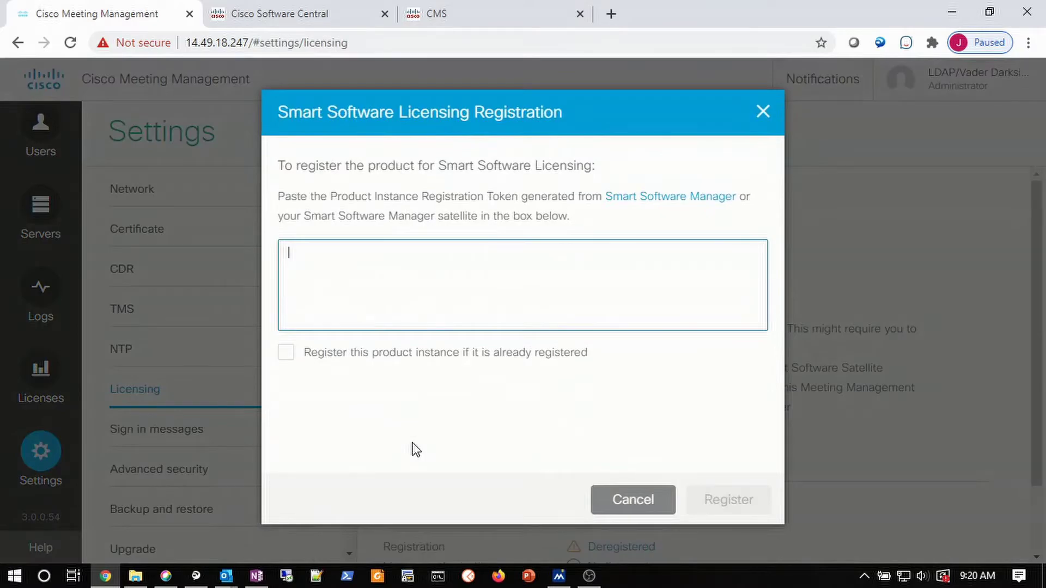
Switch to Cisco Software Central and inspect the last characters of the CMS registration token expiring 2021-Aug-12, then close the token view.
{"action": "left_click", "coordinate": [264, 20]}
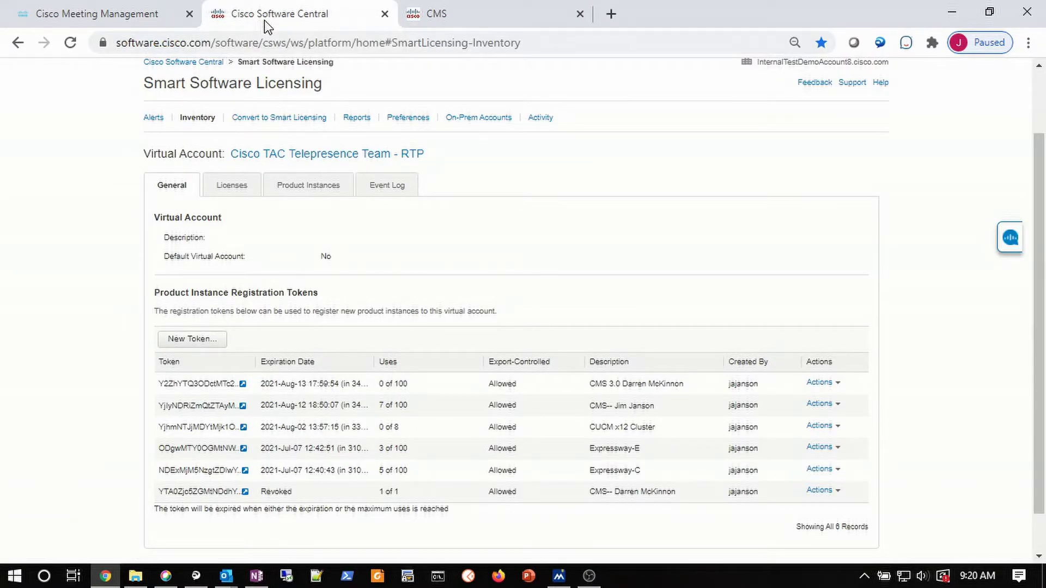
{"action": "left_click", "coordinate": [194, 406]}
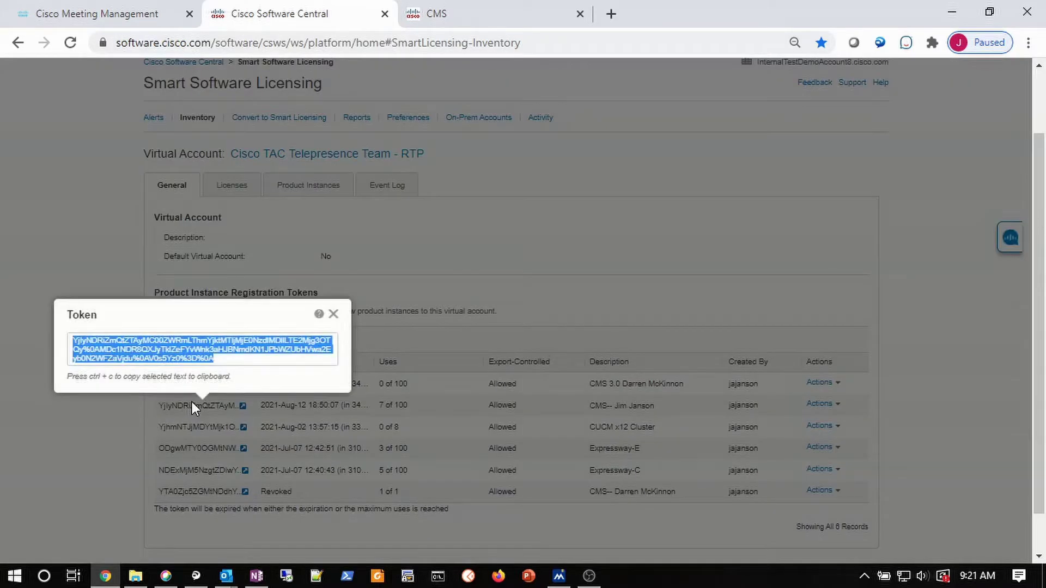
{"action": "left_click", "coordinate": [209, 358]}
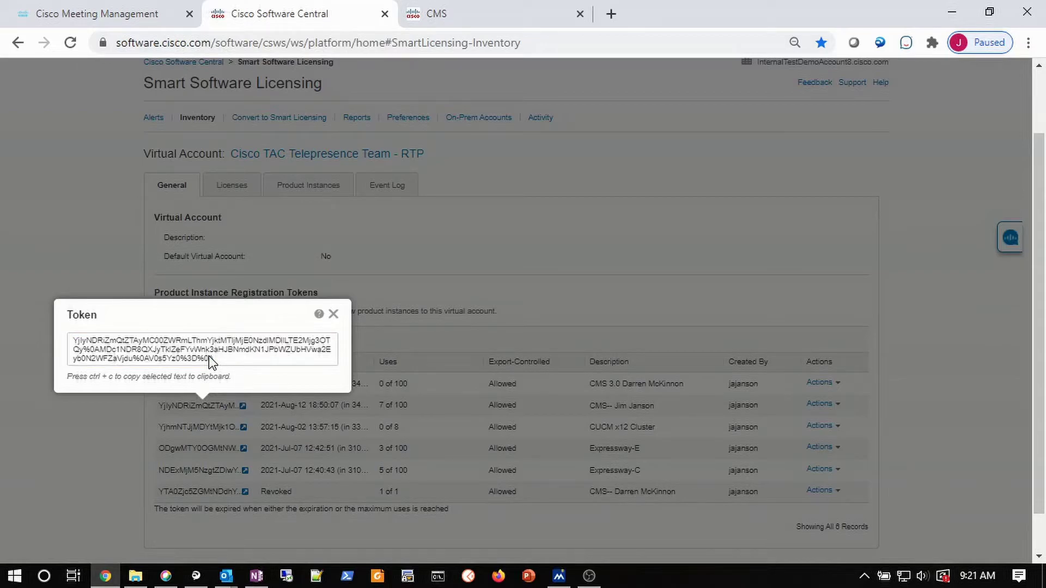
{"action": "left_click_drag", "start_coordinate": [208, 358], "coordinate": [217, 359]}
{"action": "left_click", "coordinate": [333, 315]}
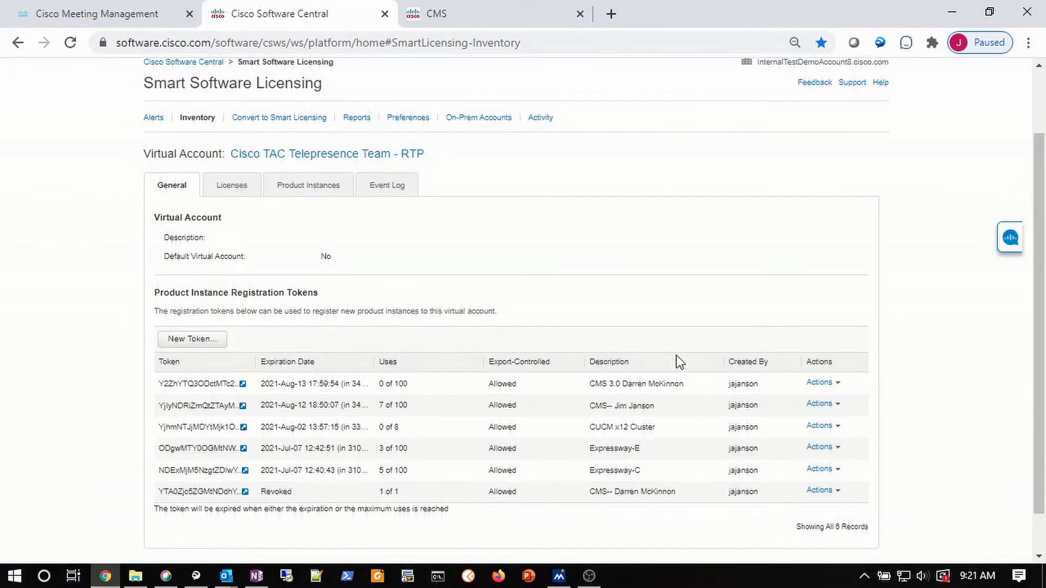
Register Meeting Management with the complete CMS product instance registration token expiring 2021-Aug-12, copied from Cisco Software Central.
{"action": "left_click", "coordinate": [834, 406]}
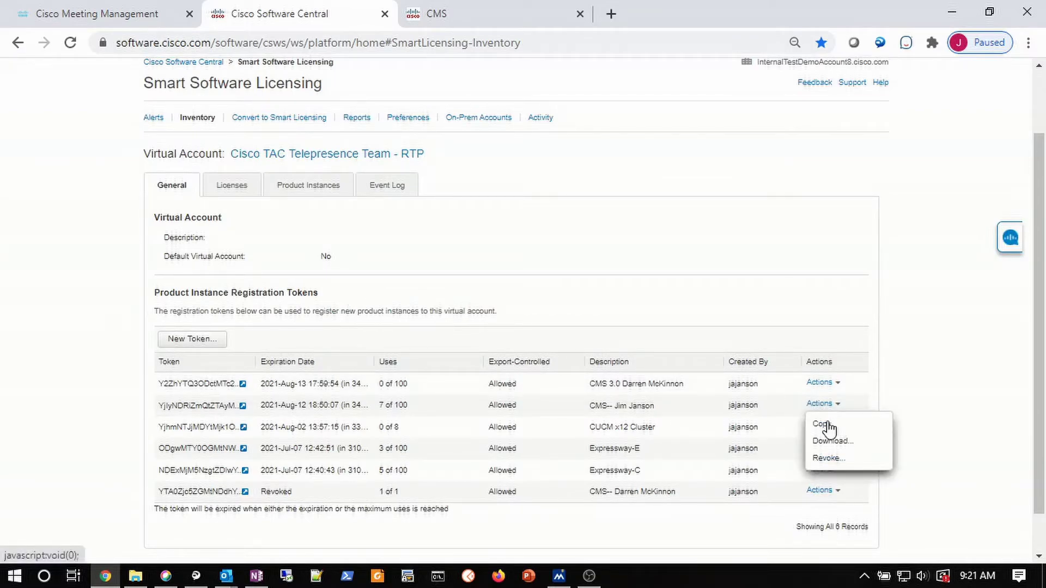
{"action": "left_click", "coordinate": [827, 429]}
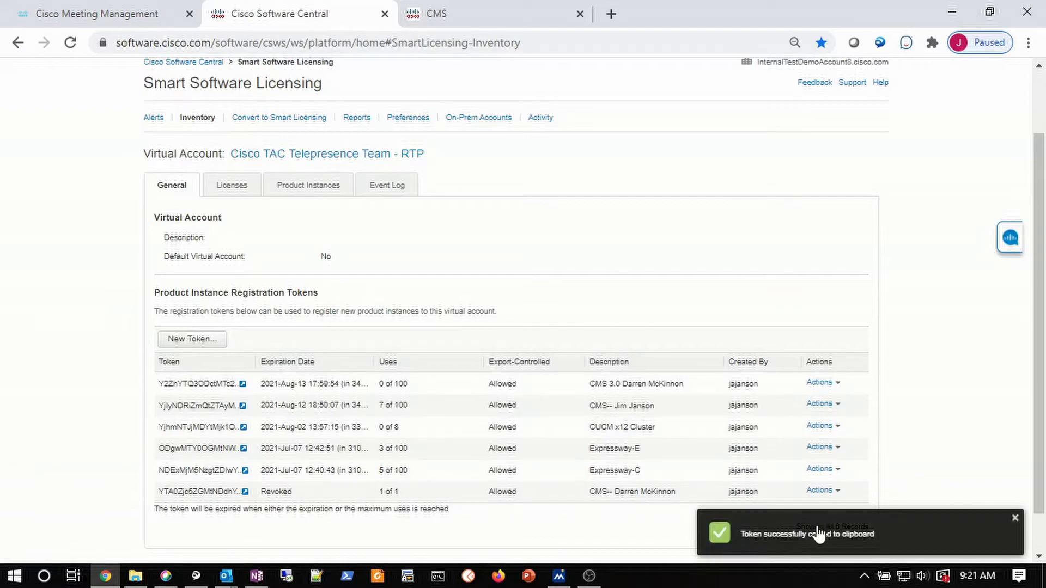
{"action": "left_click", "coordinate": [143, 15]}
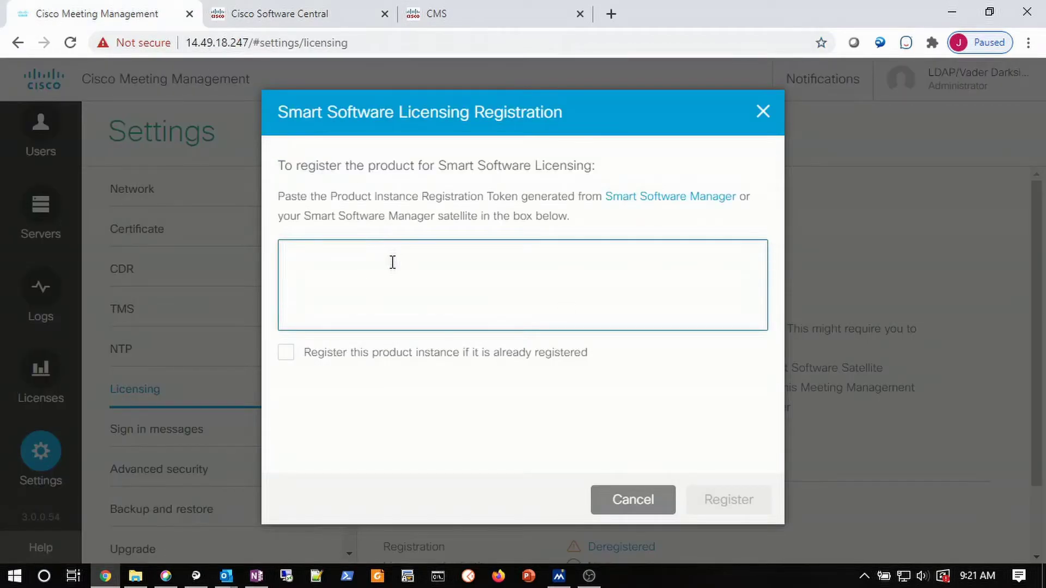
{"action": "key", "text": "ctrl+v"}
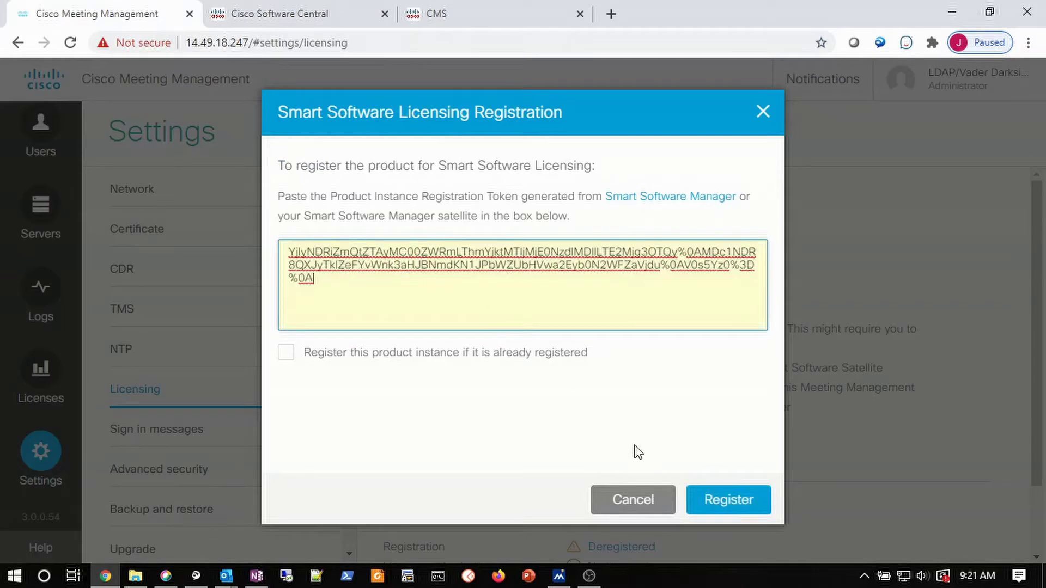
{"action": "left_click", "coordinate": [728, 502]}
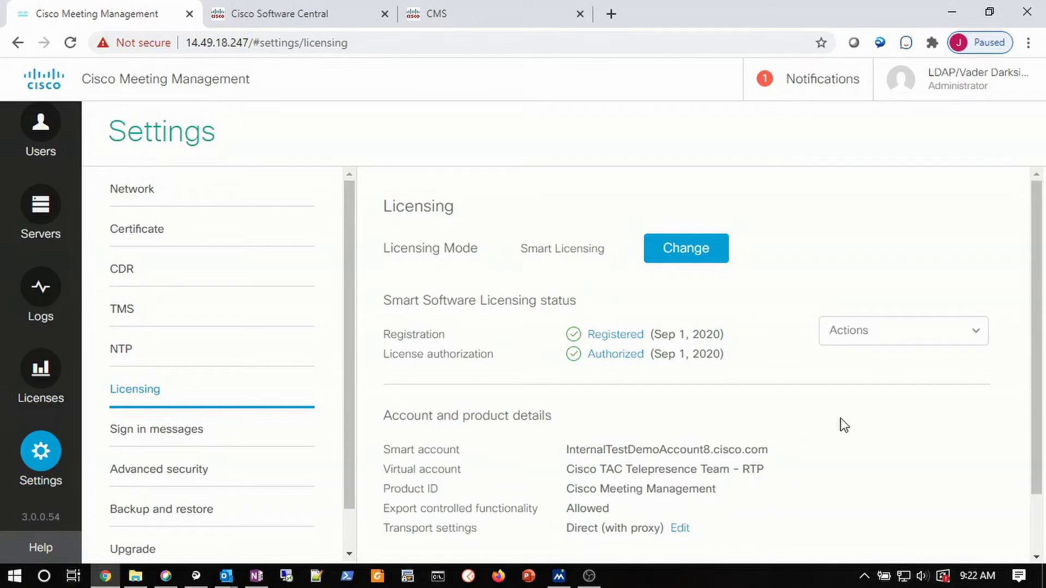
Show the available actions for the Smart Software Licensing registration.
{"action": "left_click", "coordinate": [867, 344]}
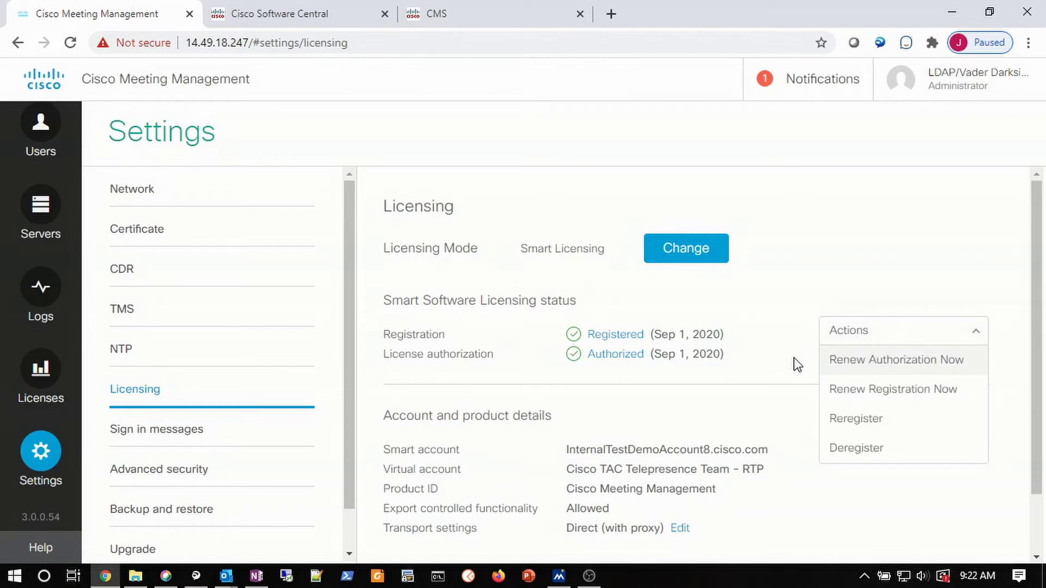